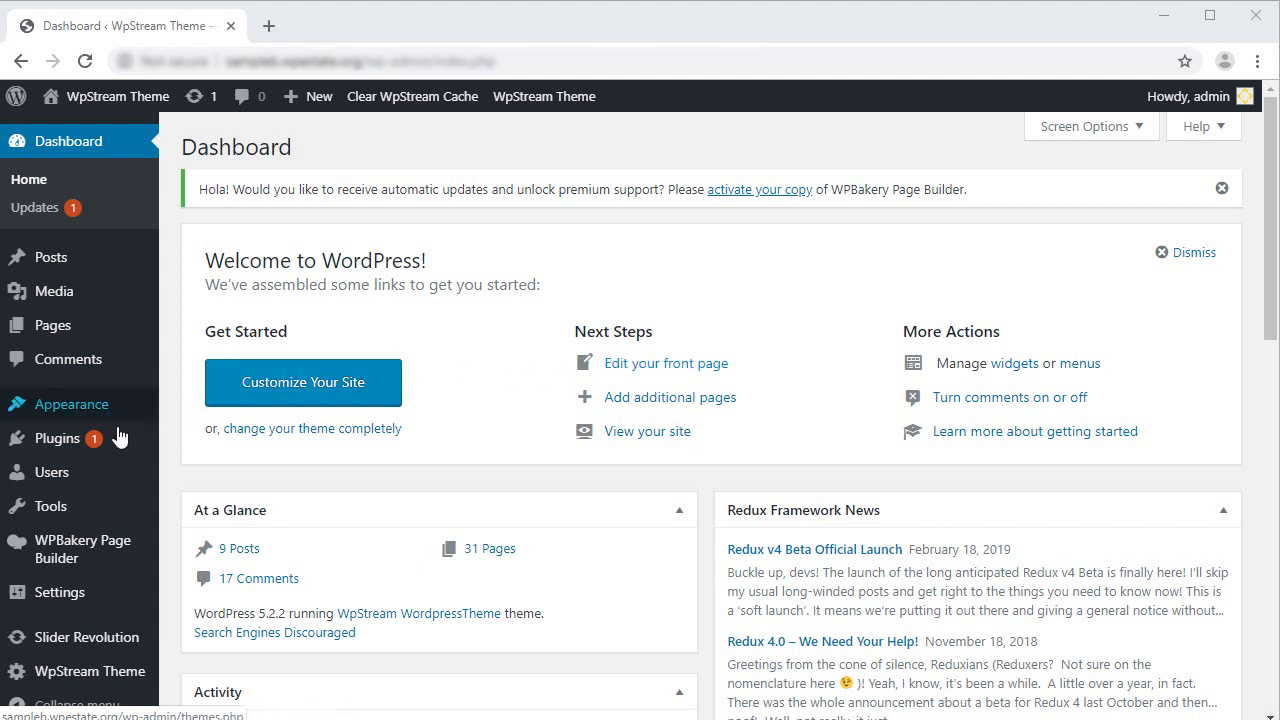
Search the plugin directory for 'WpStream', then install and activate it.
mouse_move(117, 438)
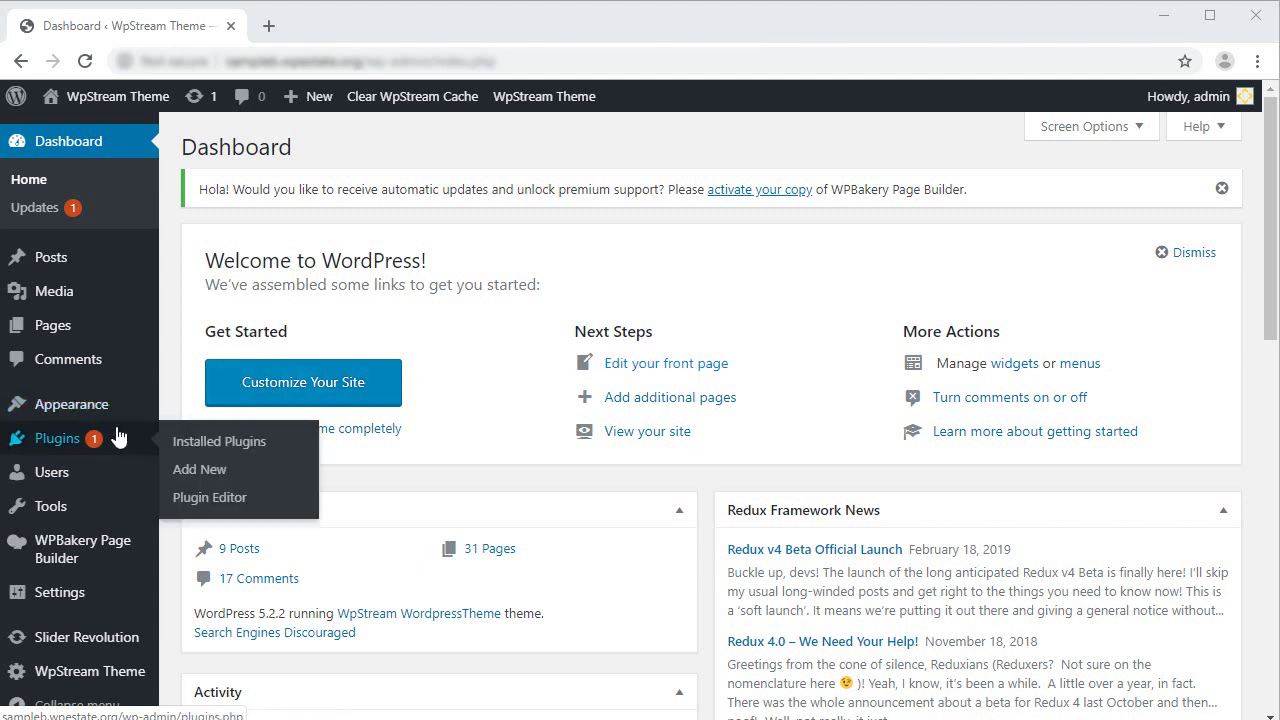
click(193, 474)
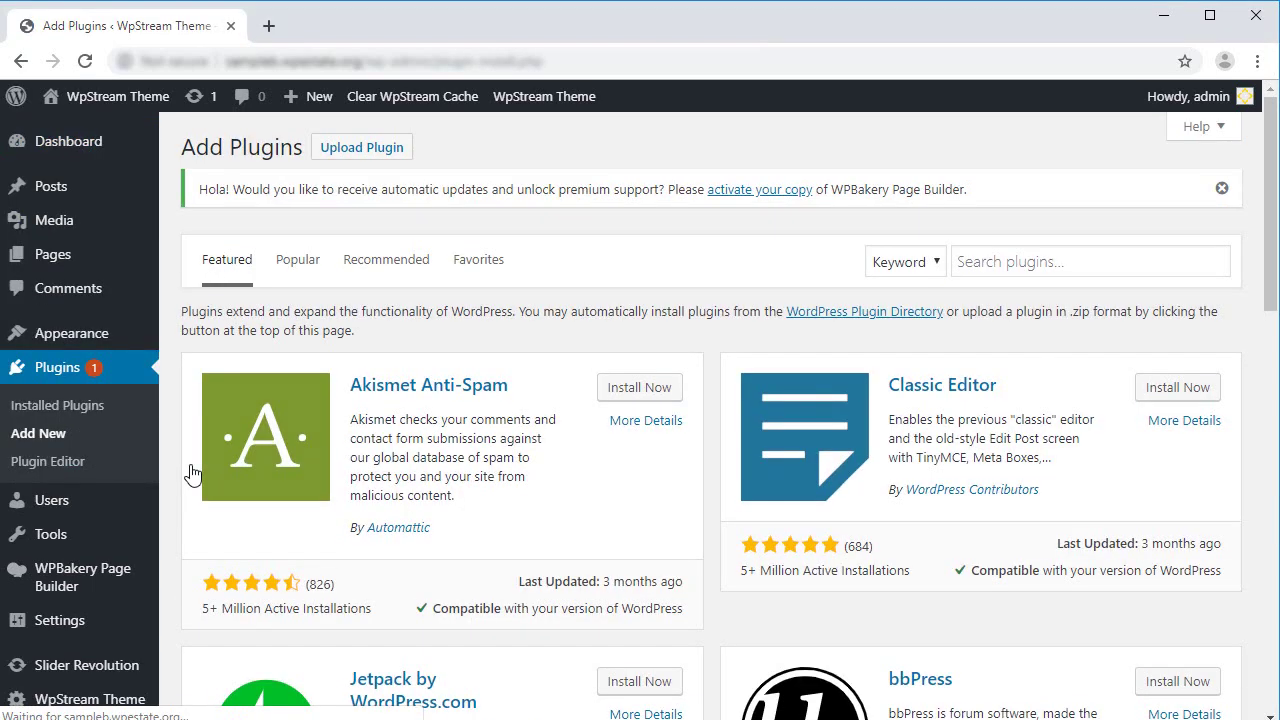
click(1000, 267)
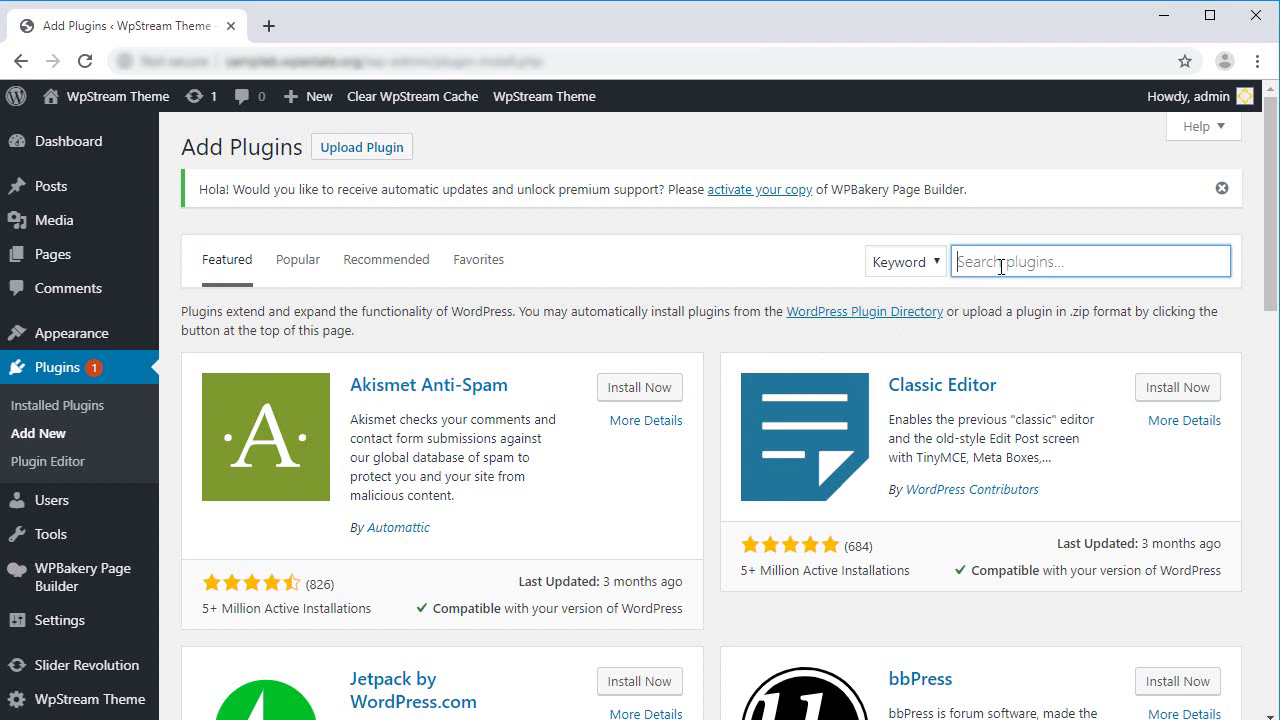
text(WpStream)
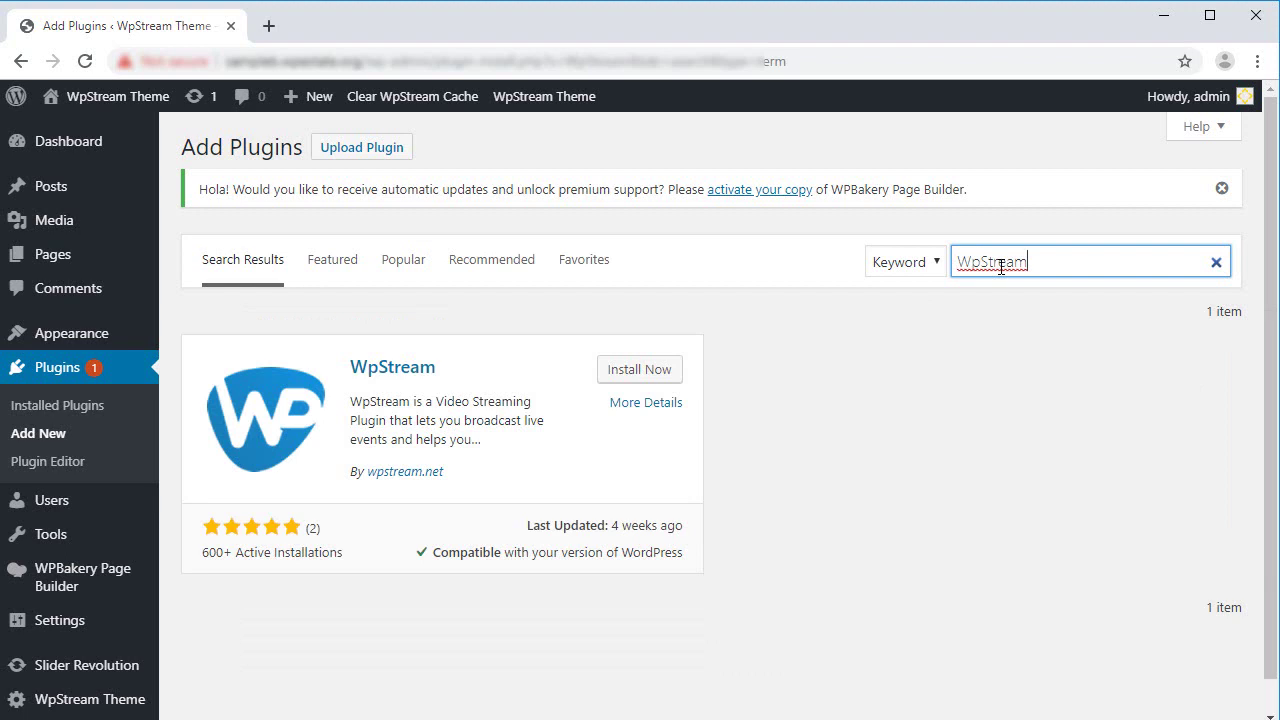
click(639, 370)
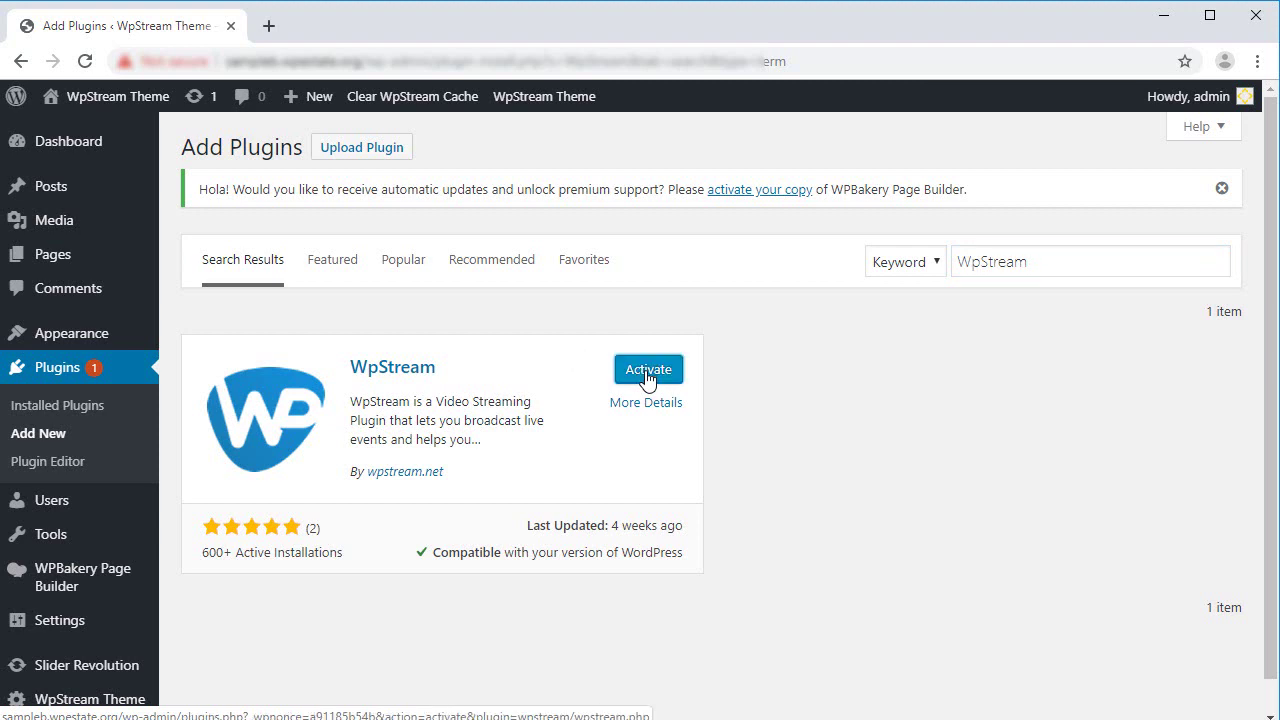
click(647, 372)
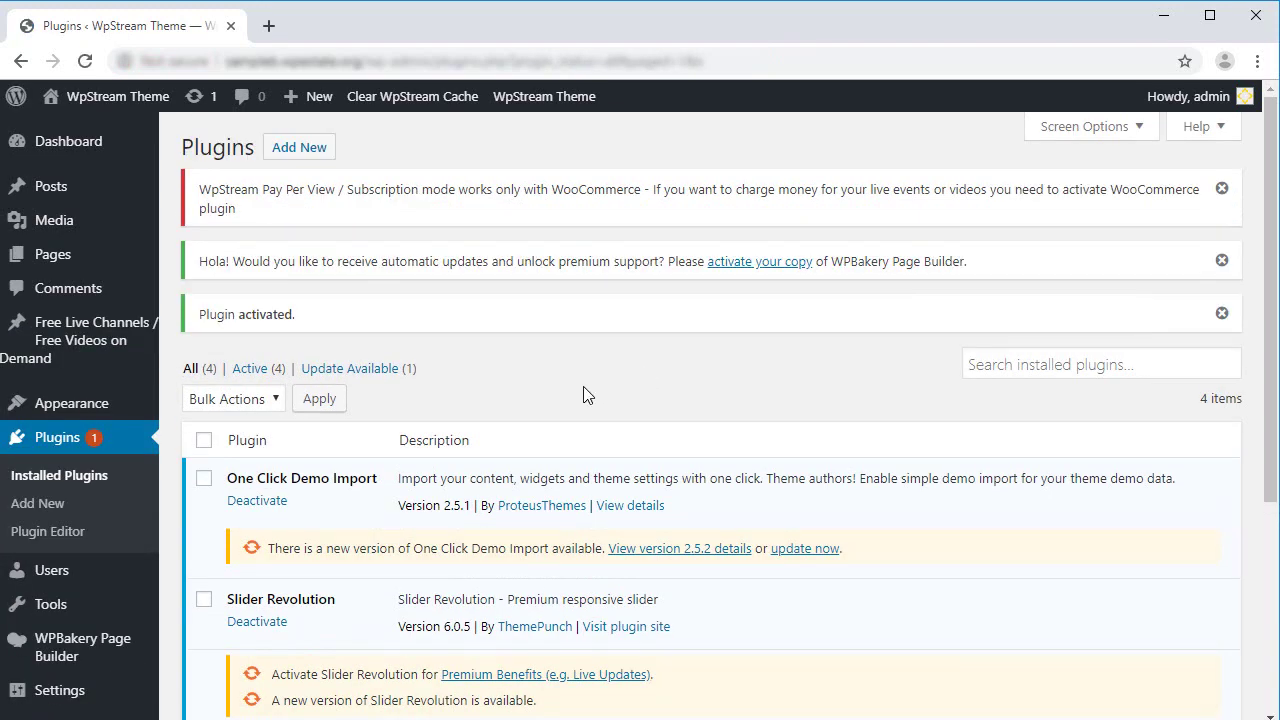
Find 'WooCommerce' in the plugin directory, install version 3.7.0 and activate it.
click(108, 502)
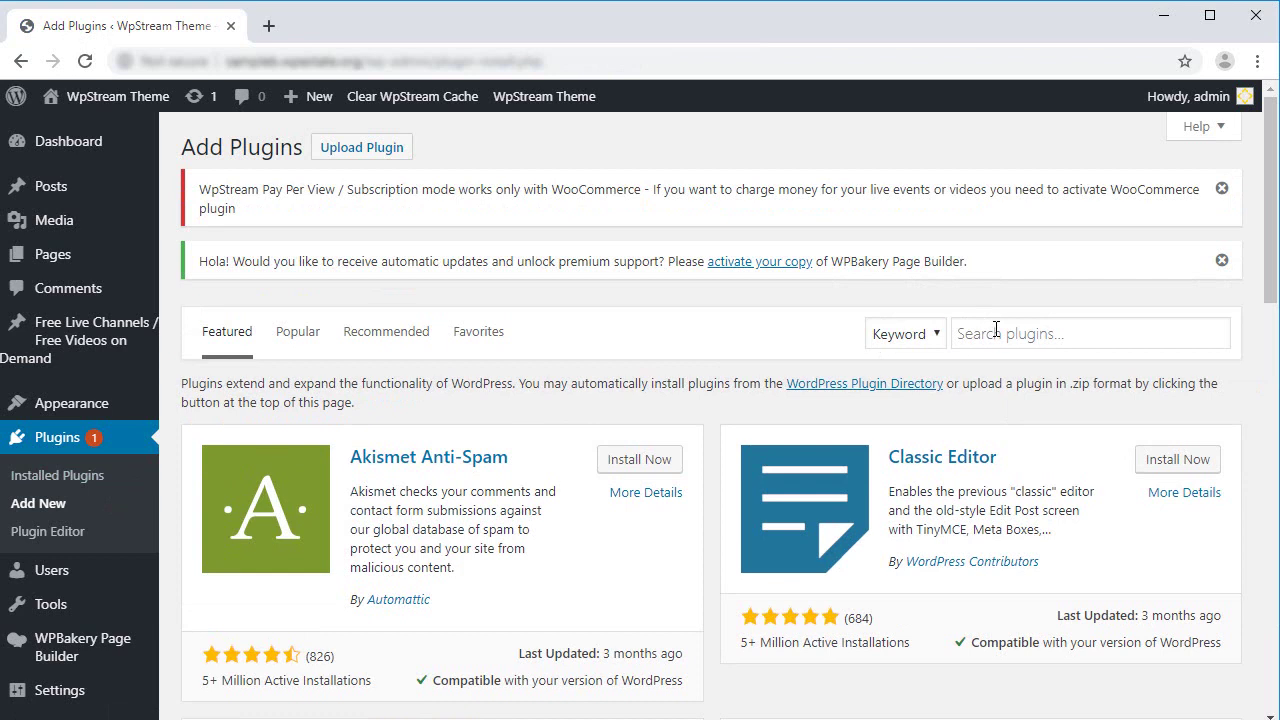
click(996, 333)
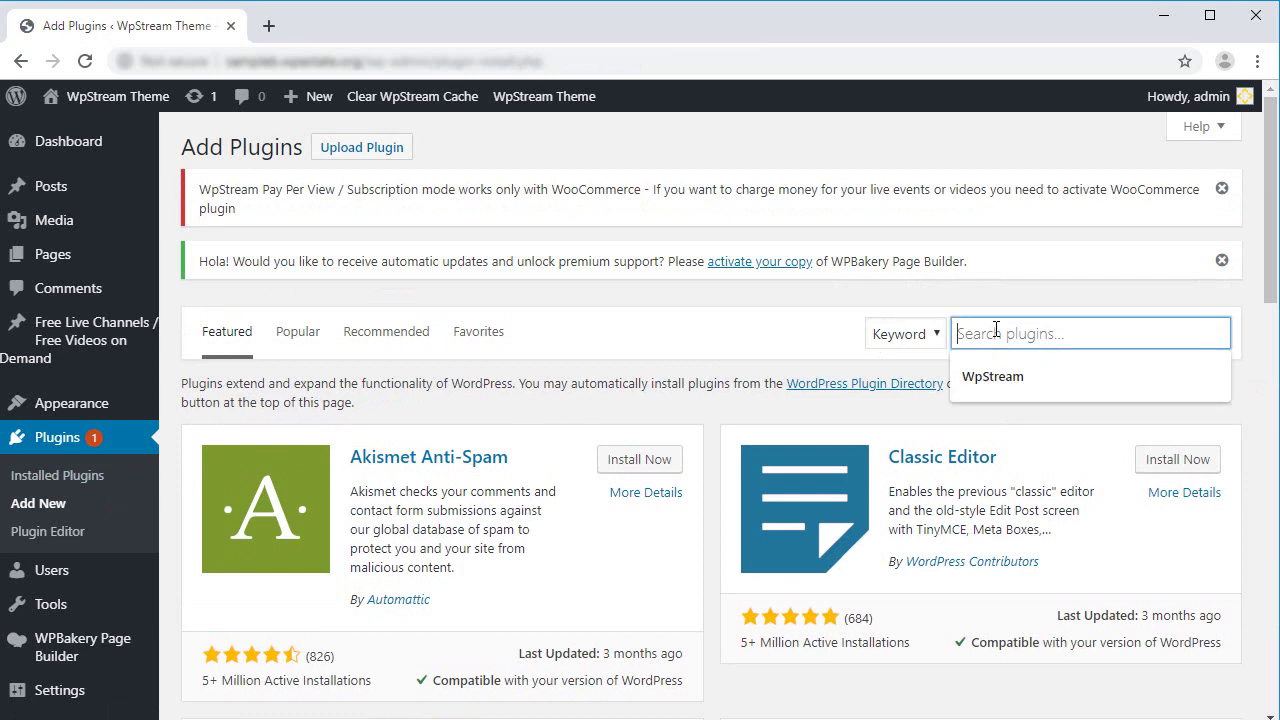
text(Woo)
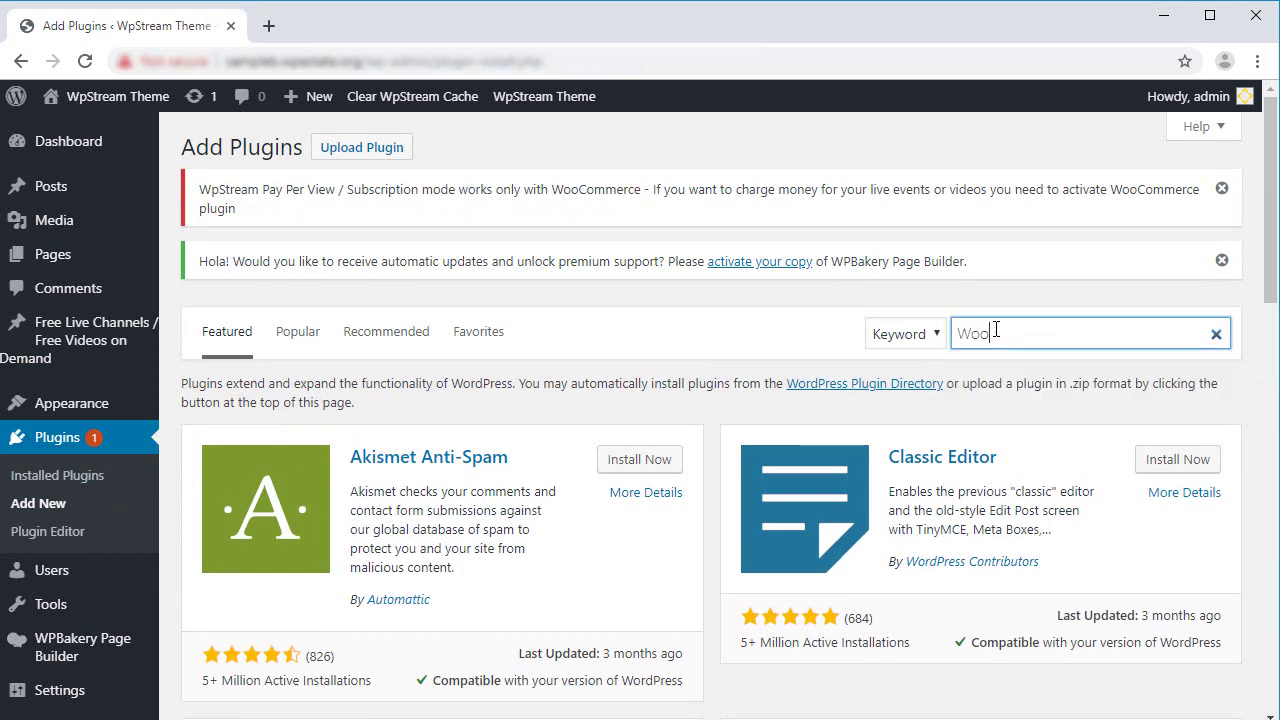
text(Commerce)
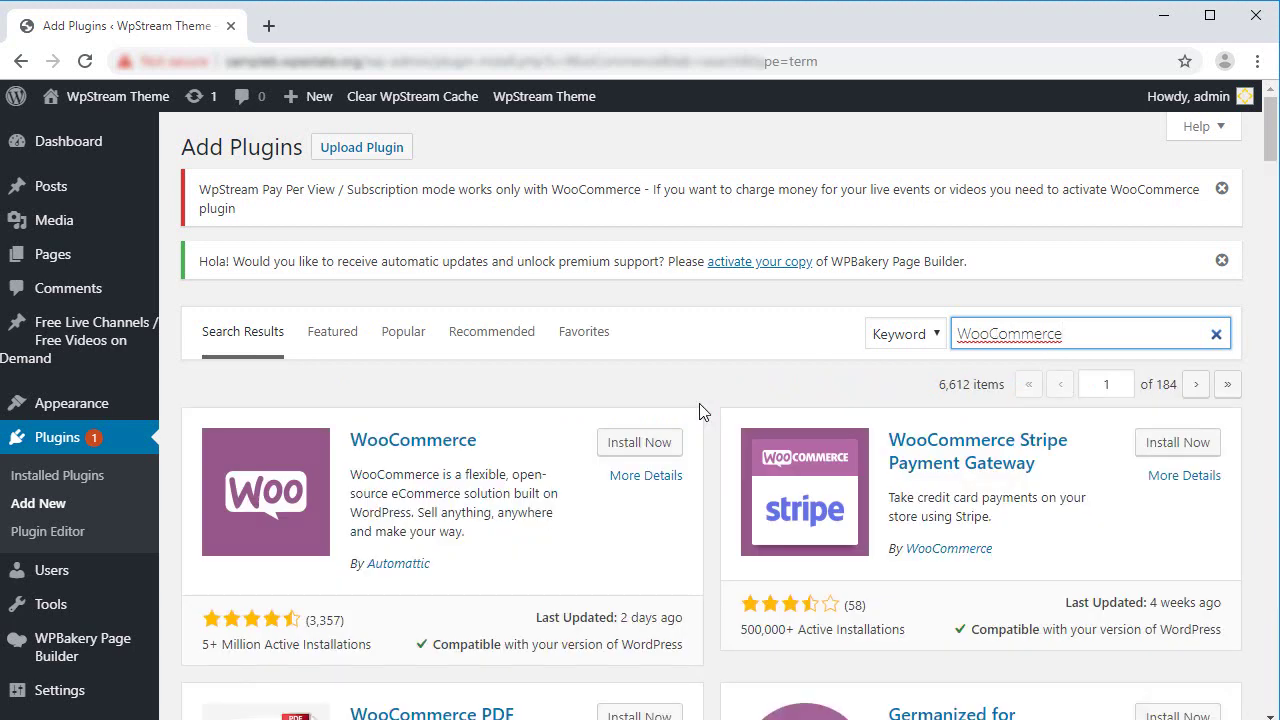
click(655, 445)
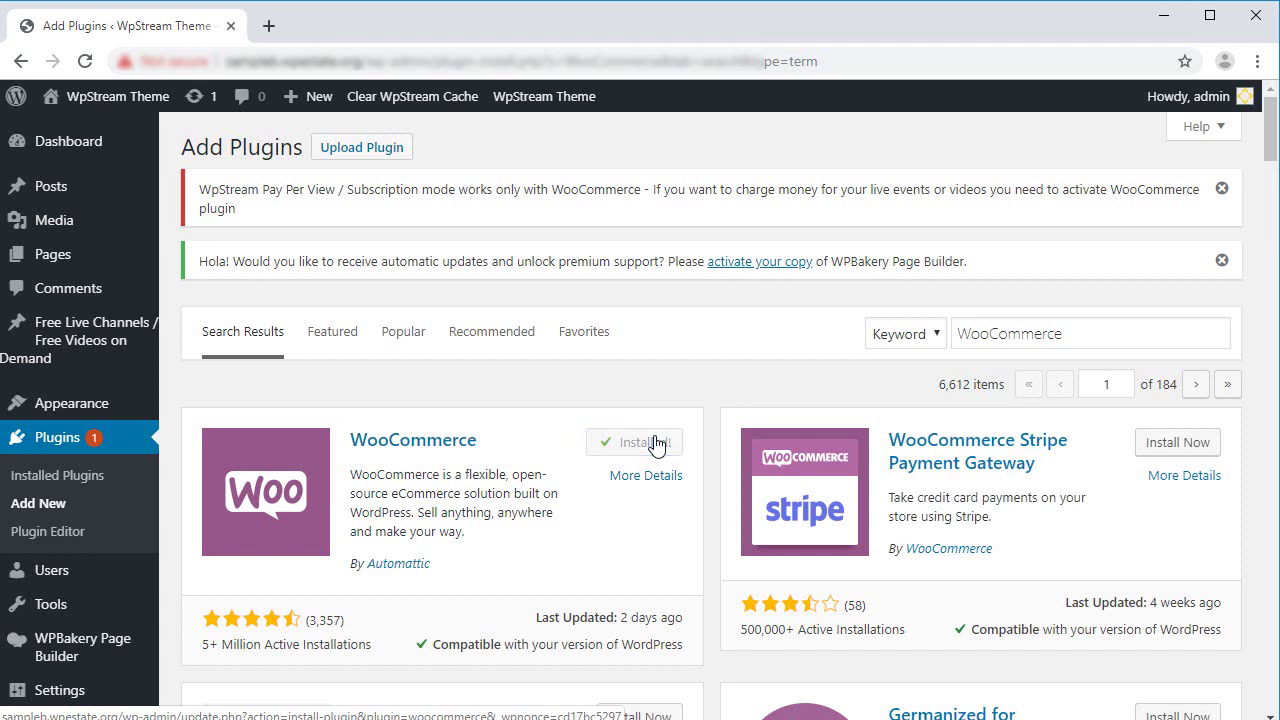
click(648, 442)
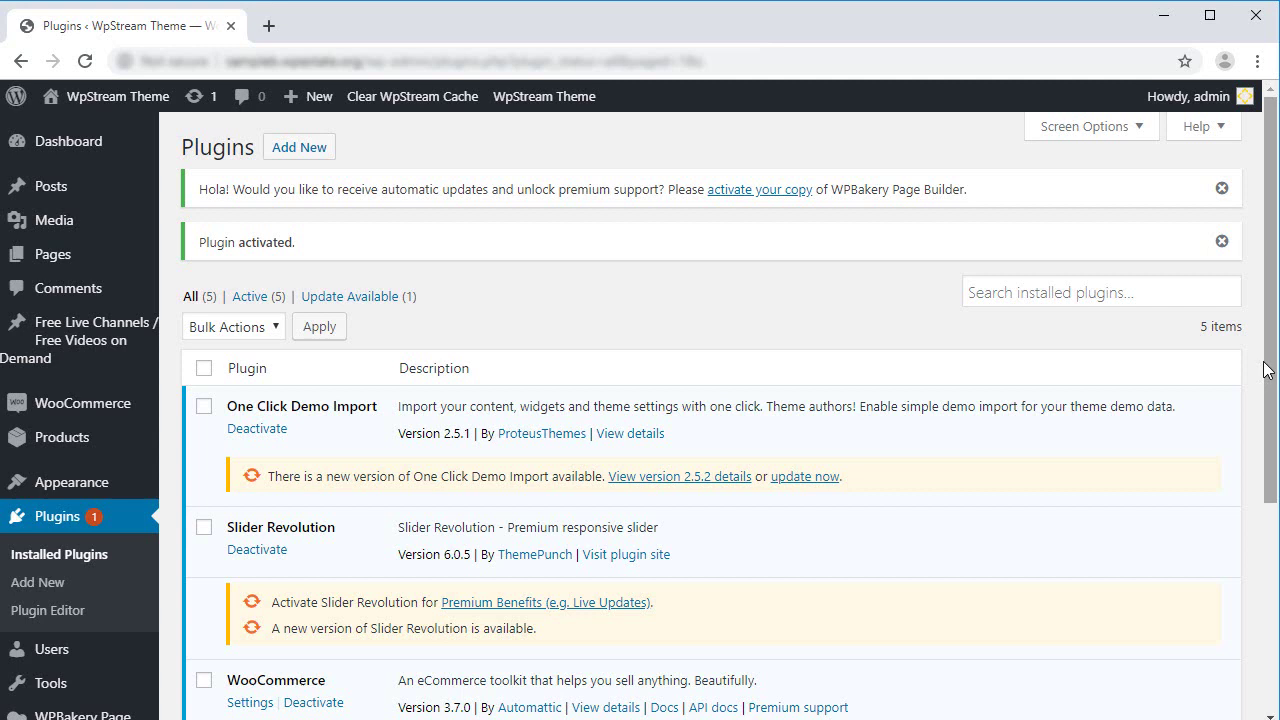
Upload the woocommerce-subscriptions-master zip archive through Upload Plugin and install it.
scroll(1248, 420, down, 2)
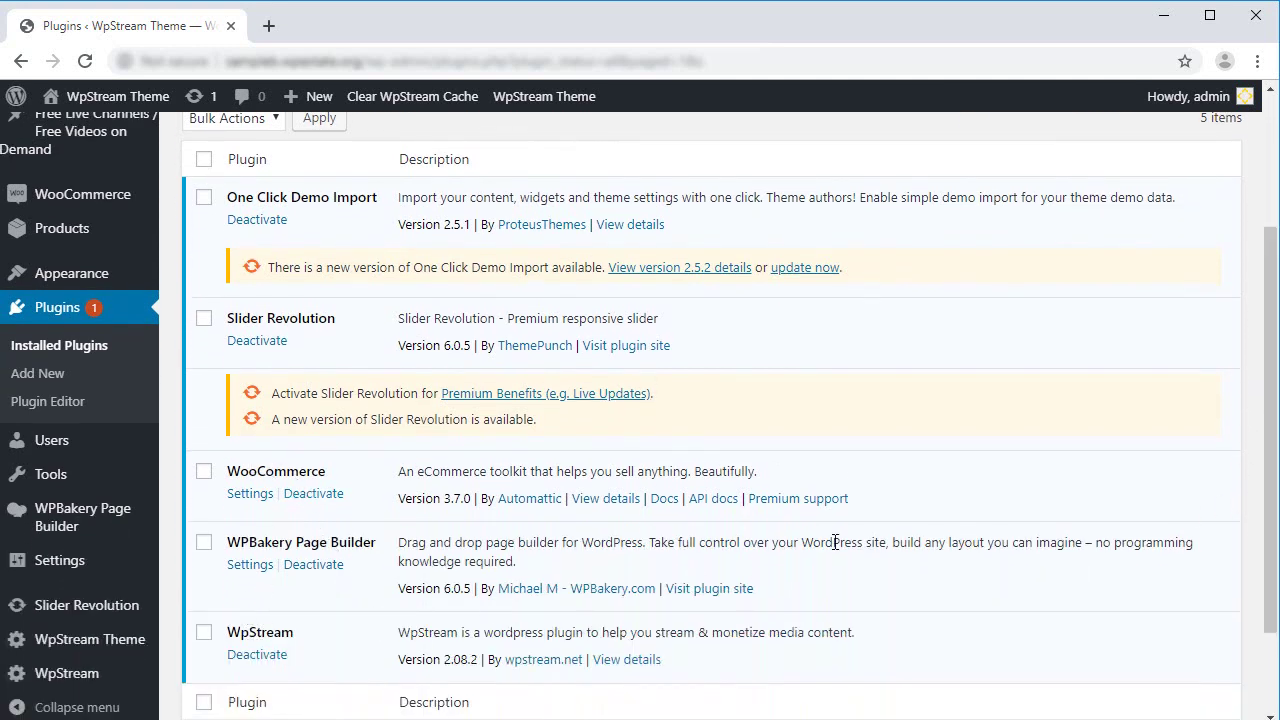
scroll(1275, 375, up, 3)
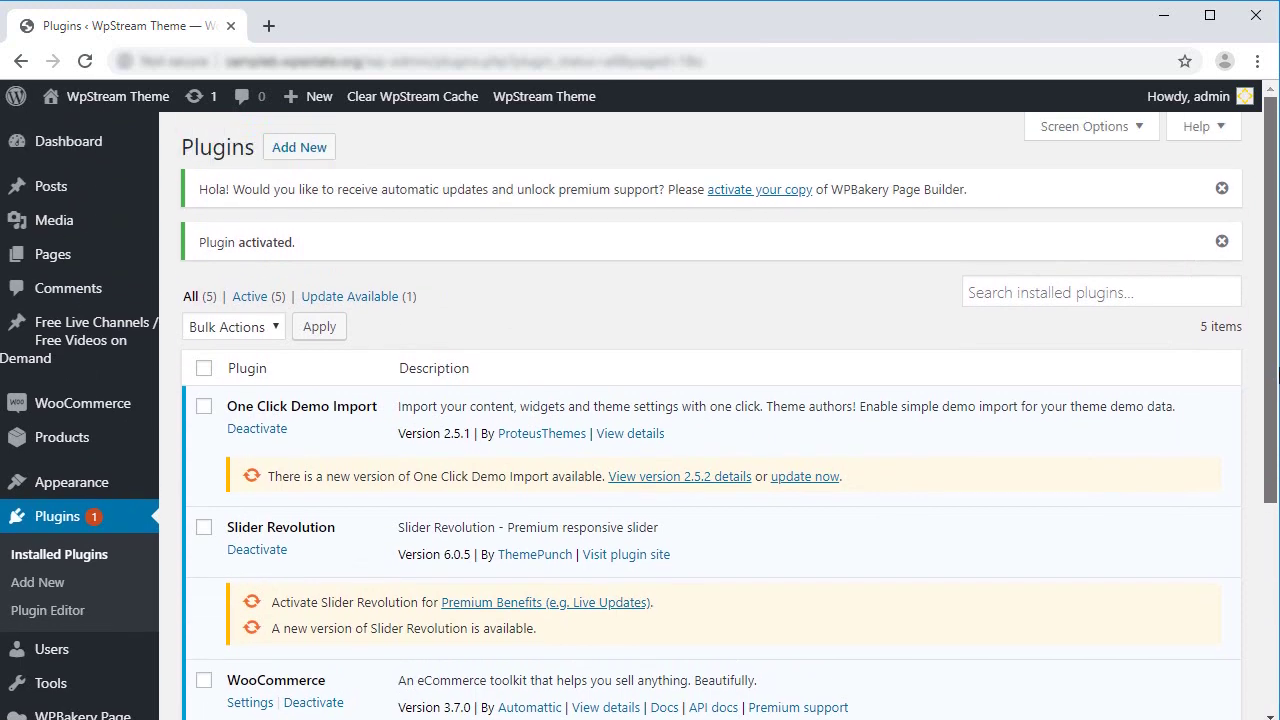
click(293, 158)
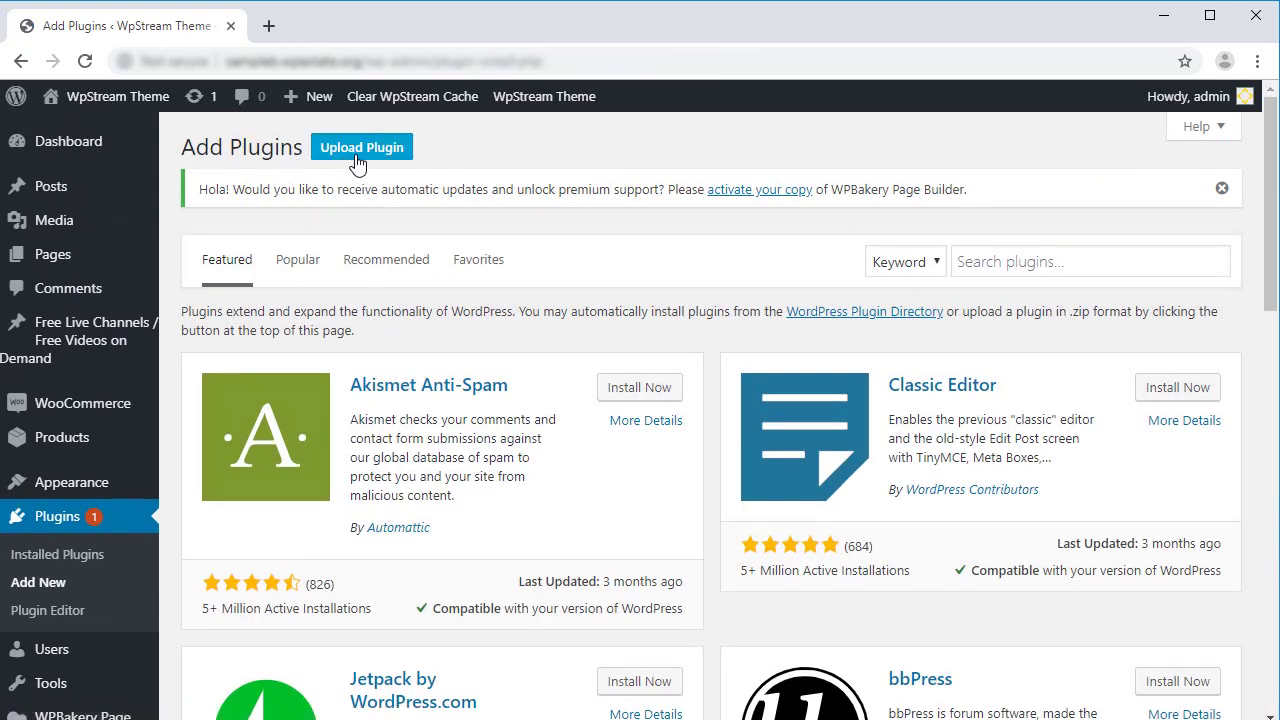
click(357, 160)
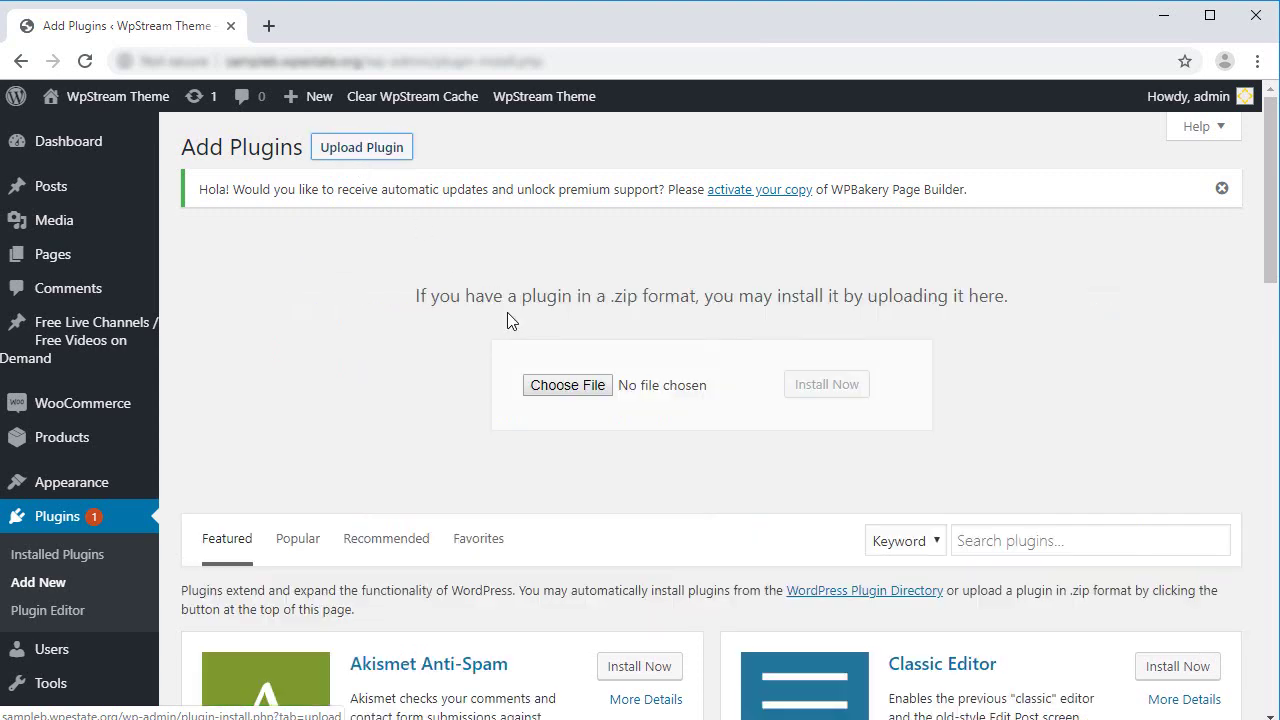
click(555, 387)
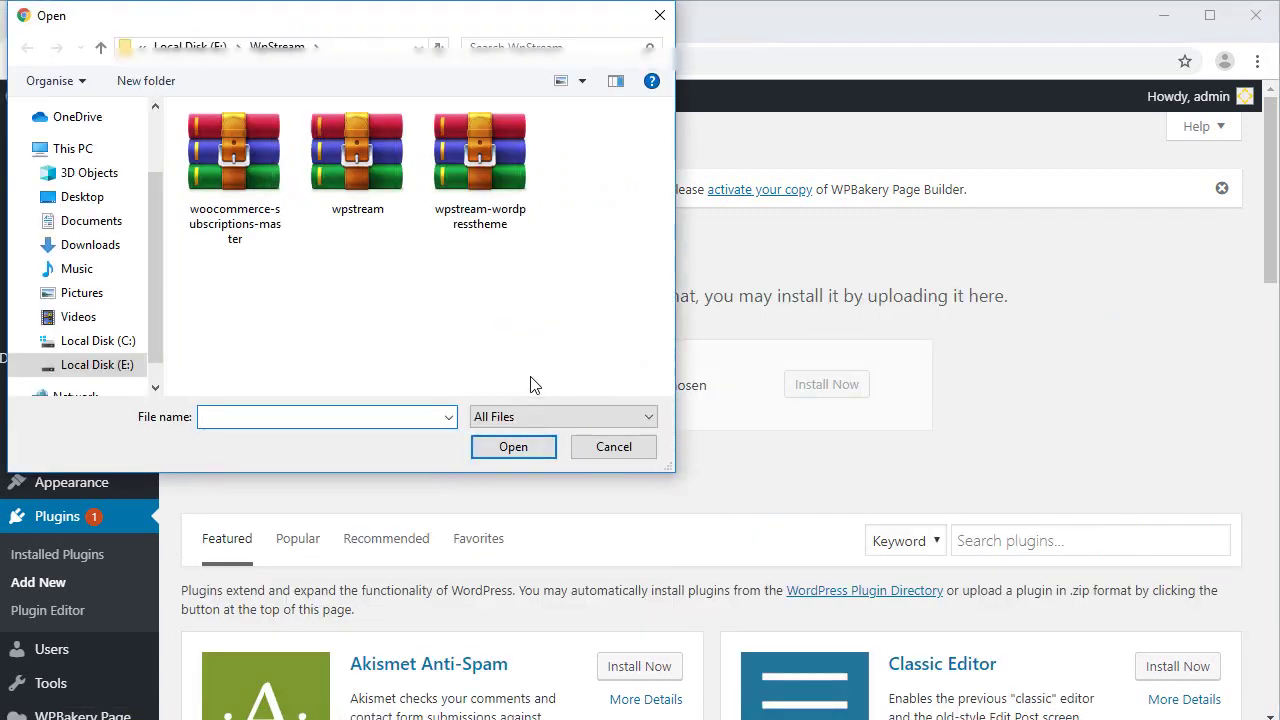
click(254, 226)
click(512, 447)
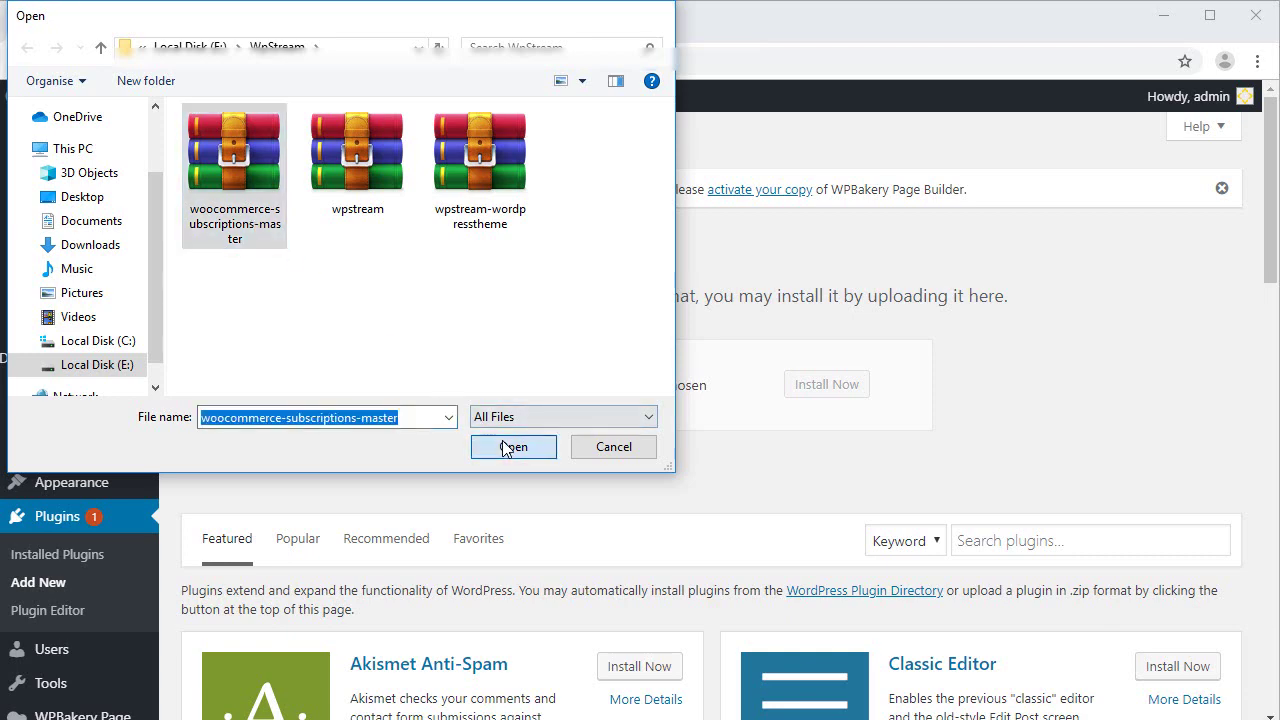
click(808, 394)
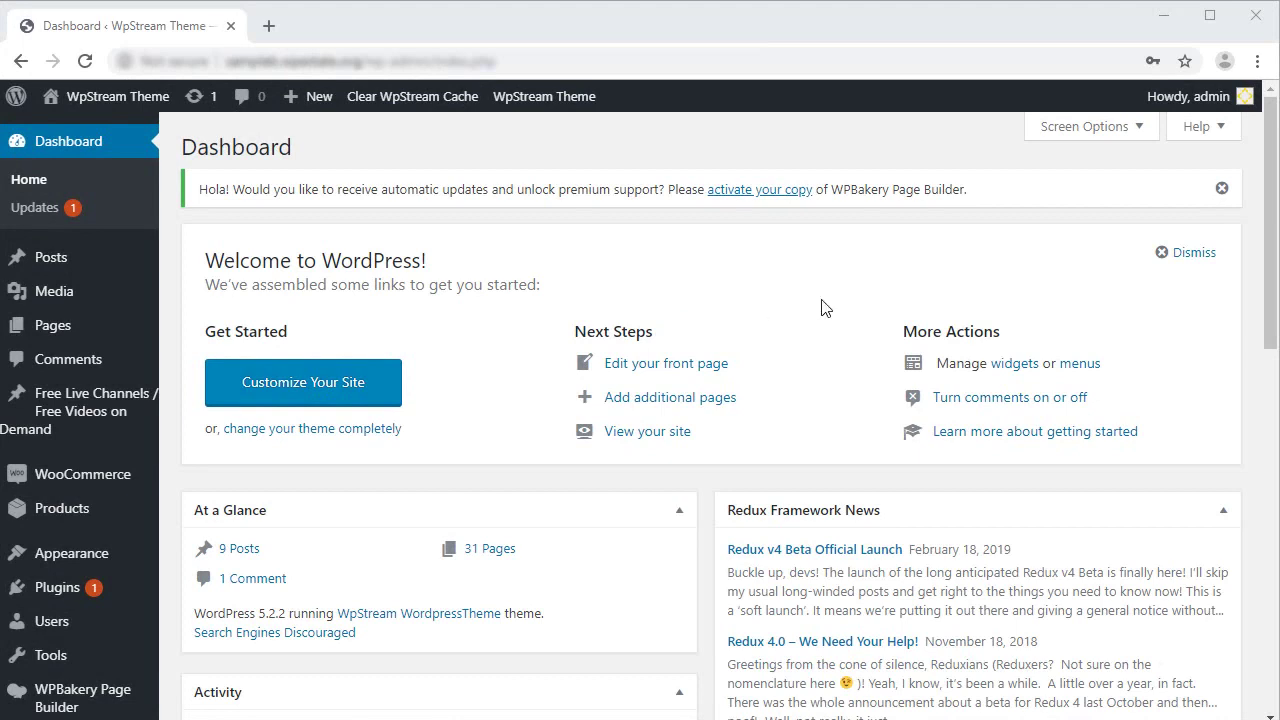
Open the WpStream Options page from the admin sidebar.
drag(1255, 300, 1256, 449)
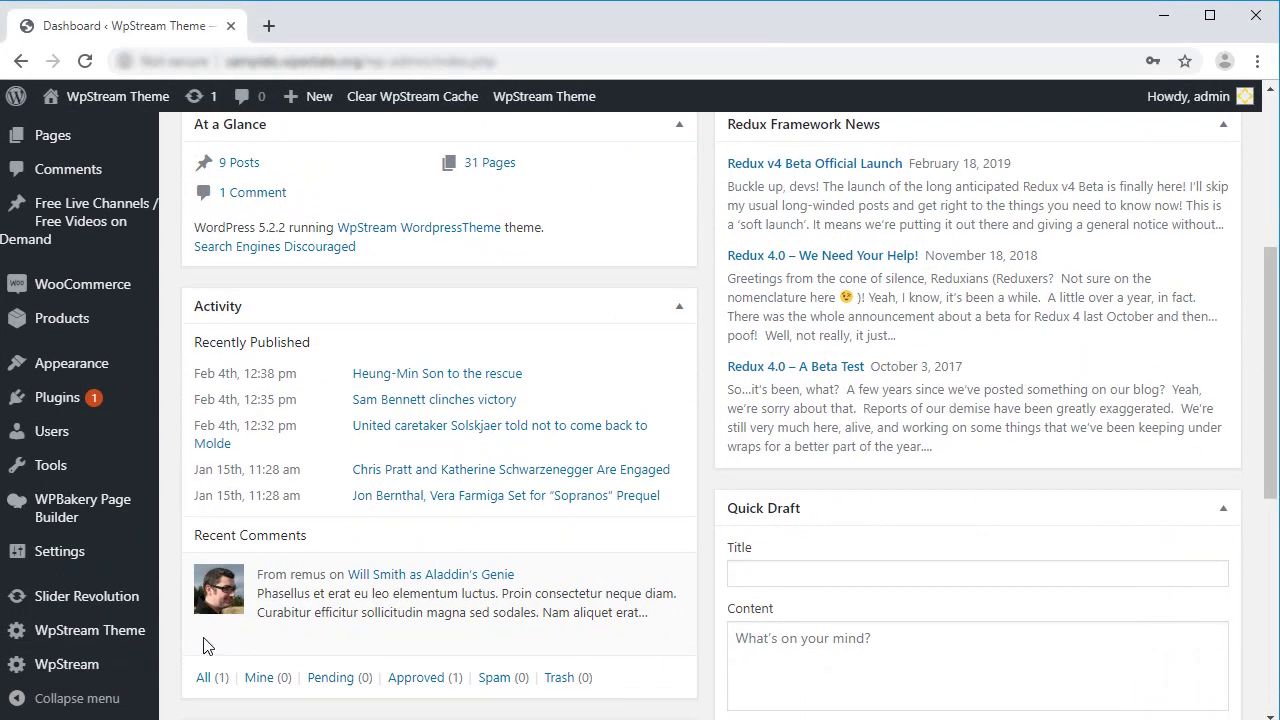
click(62, 666)
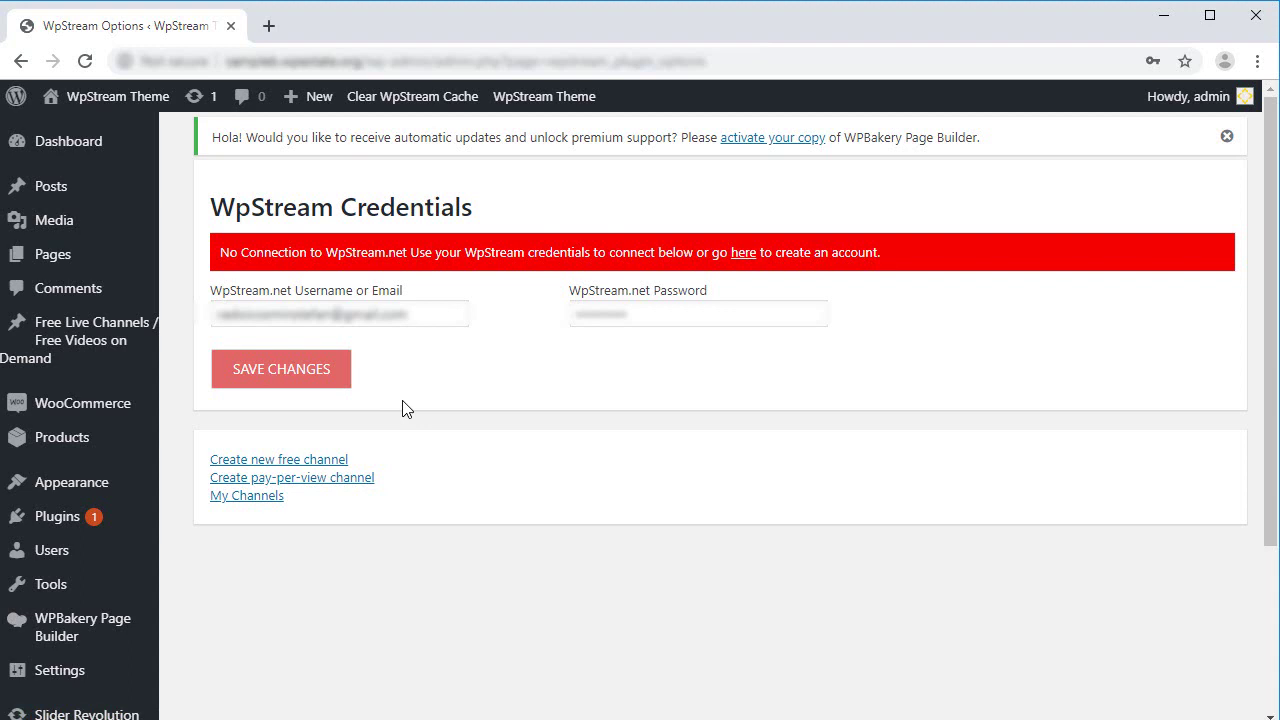
Replace the WpStream.net password with the account password and save the credentials.
double_click(613, 316)
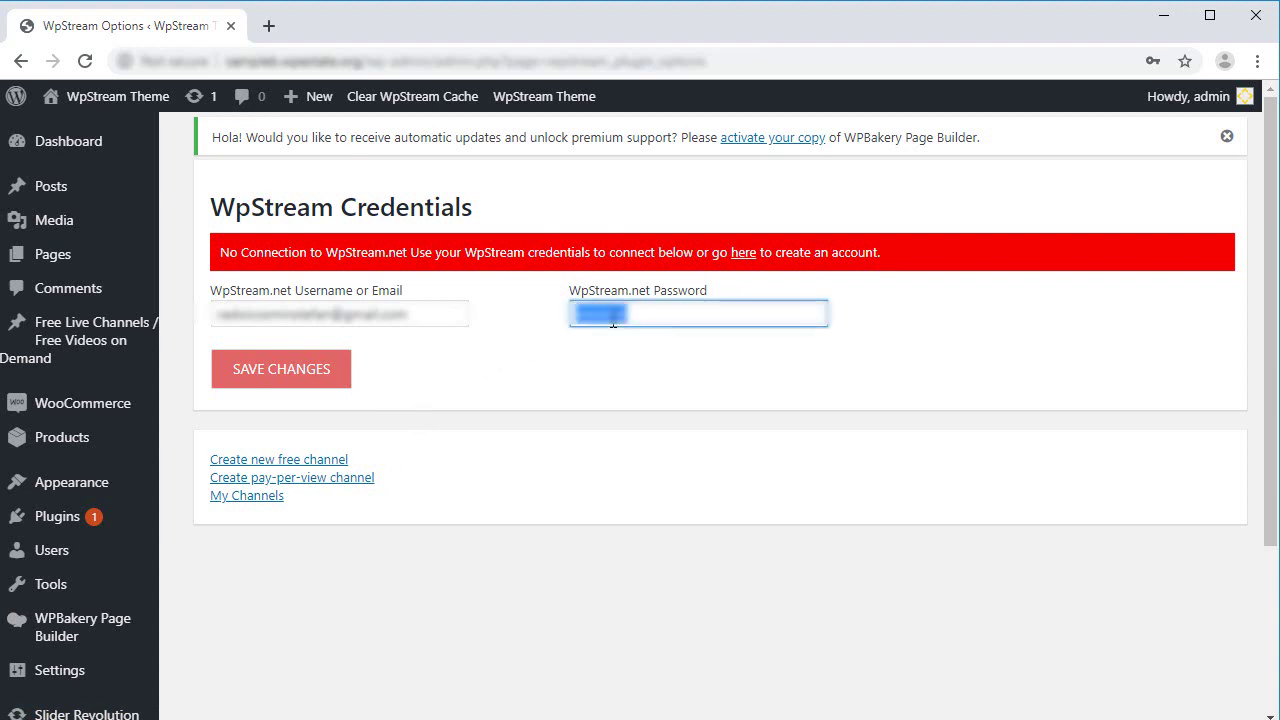
key(ctrl+v)
click(323, 373)
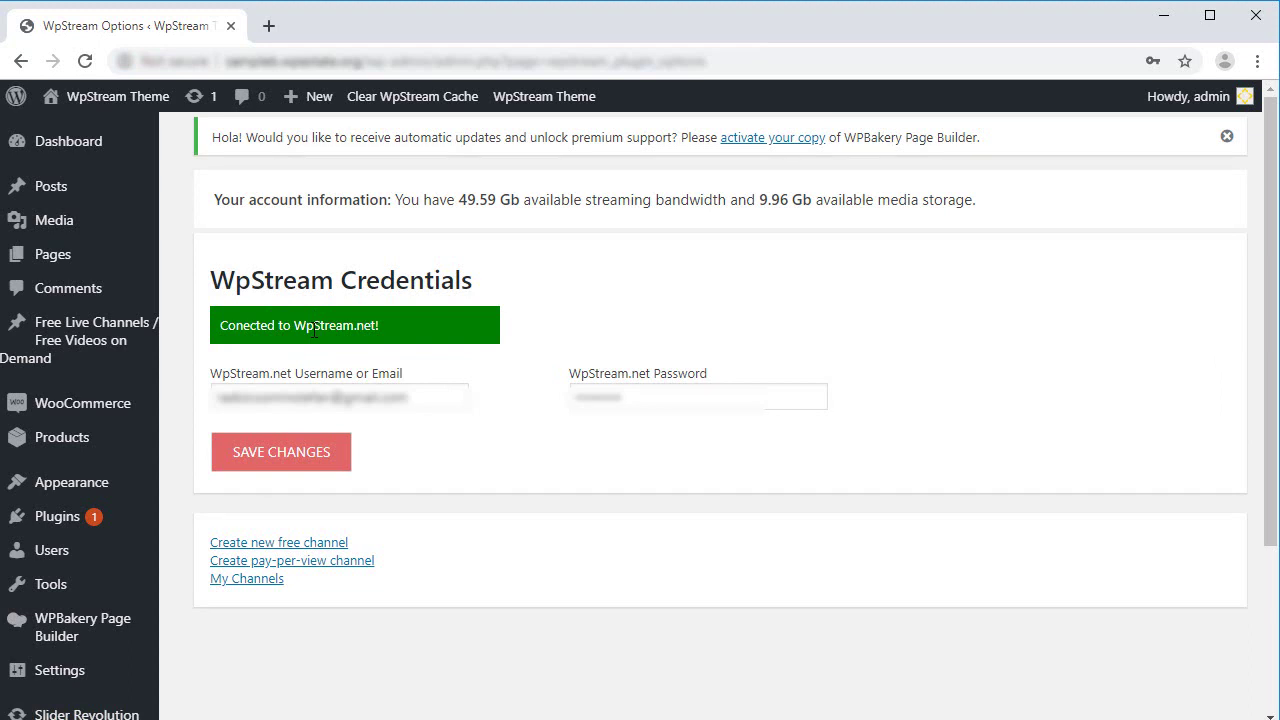
Add a new product titled 'Subscription Product' and scroll down to Product data.
mouse_move(77, 449)
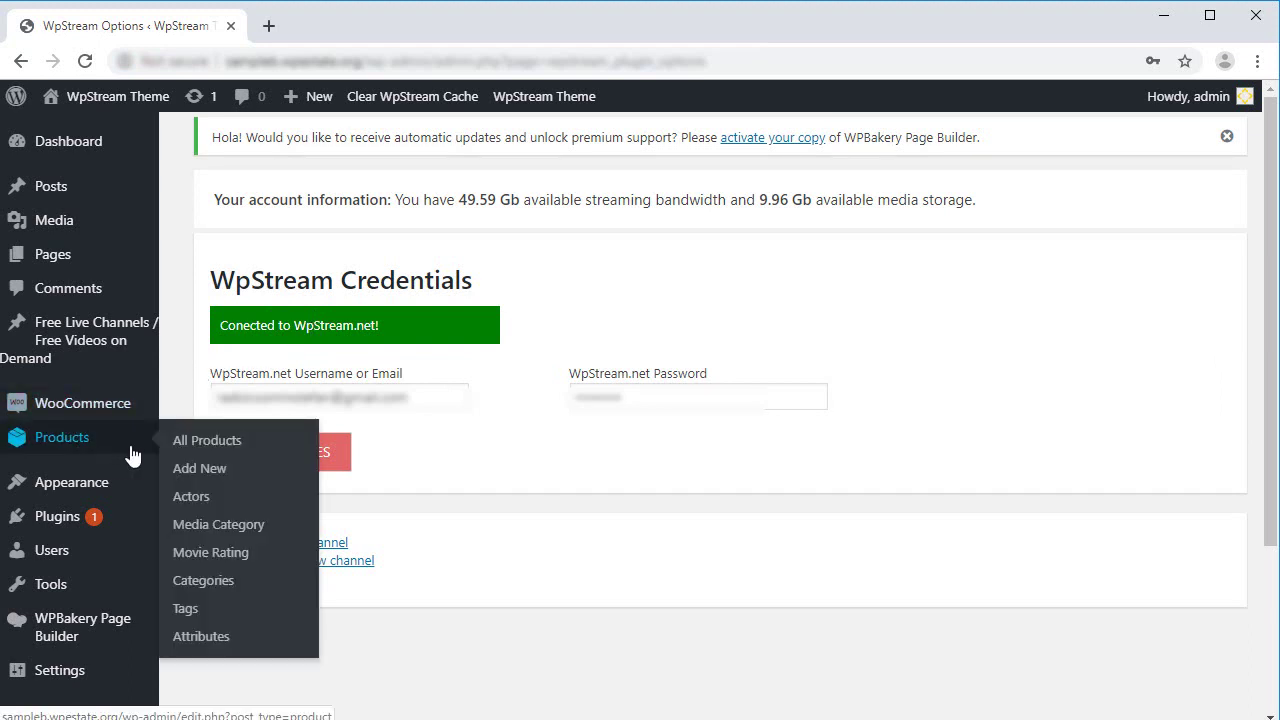
click(184, 470)
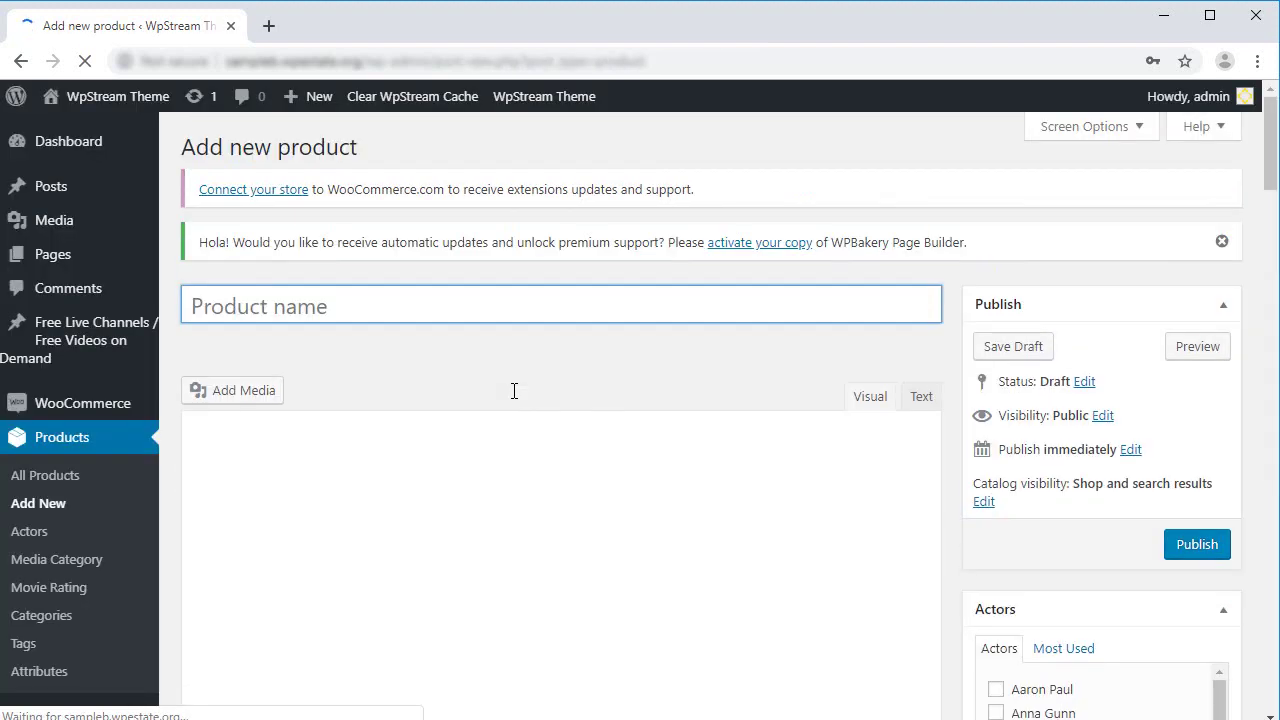
text(Subscript)
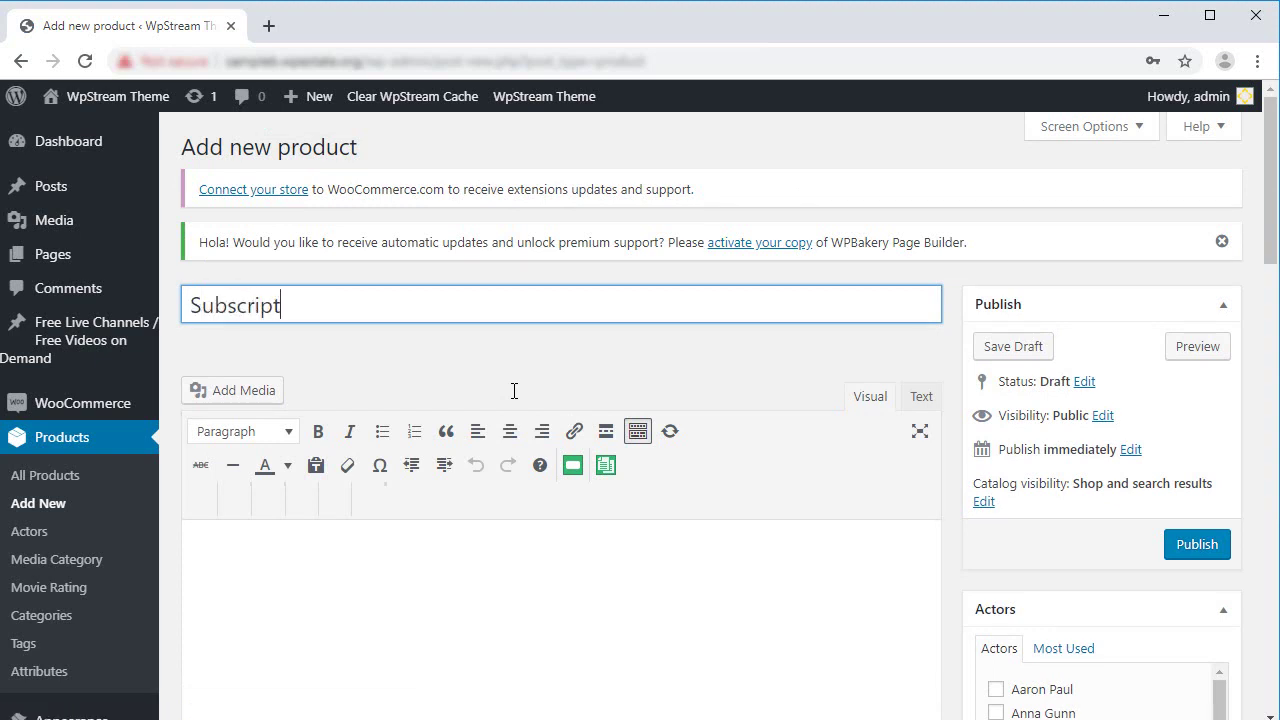
text(ion Product)
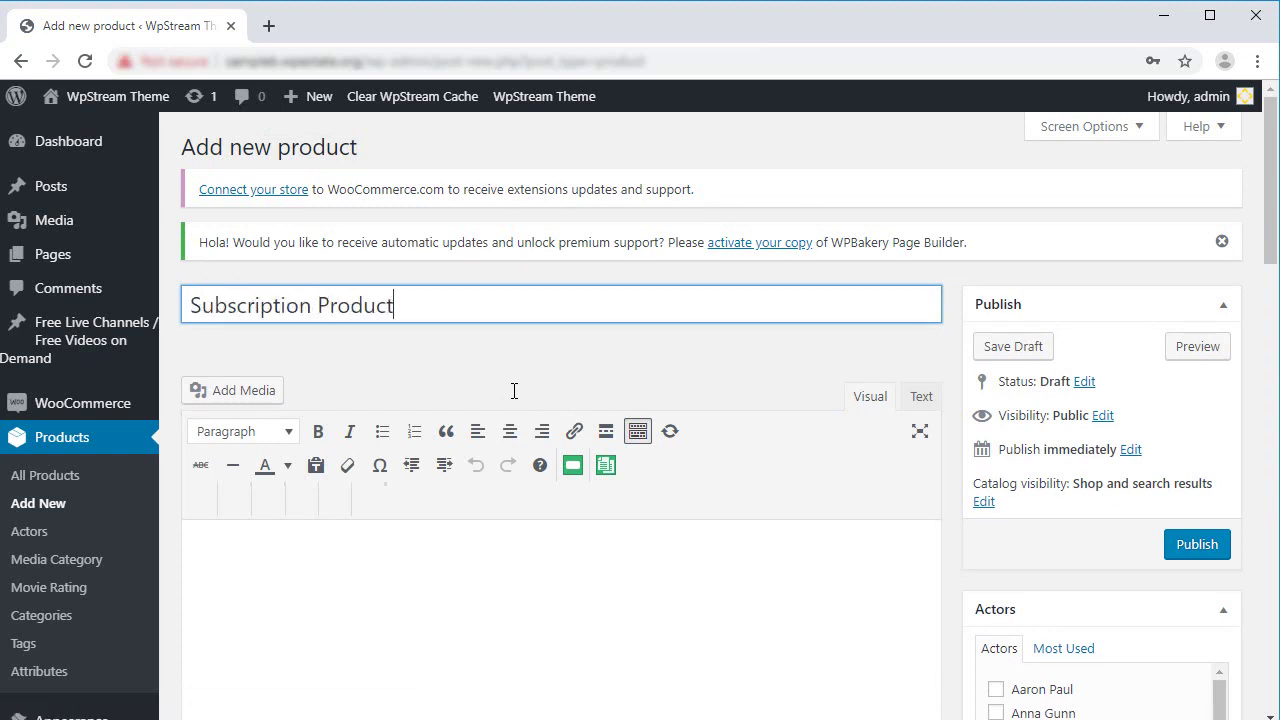
drag(1266, 262, 1249, 429)
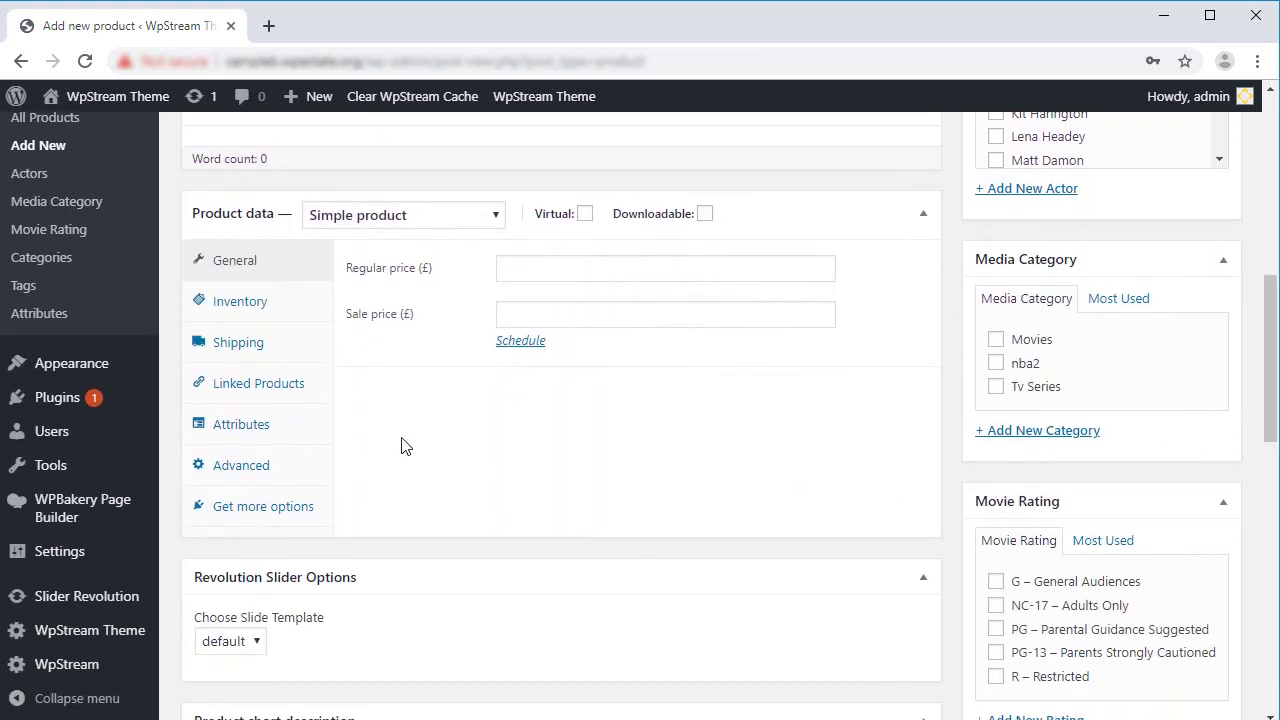
Make the product a Simple subscription priced £10 every week.
click(422, 222)
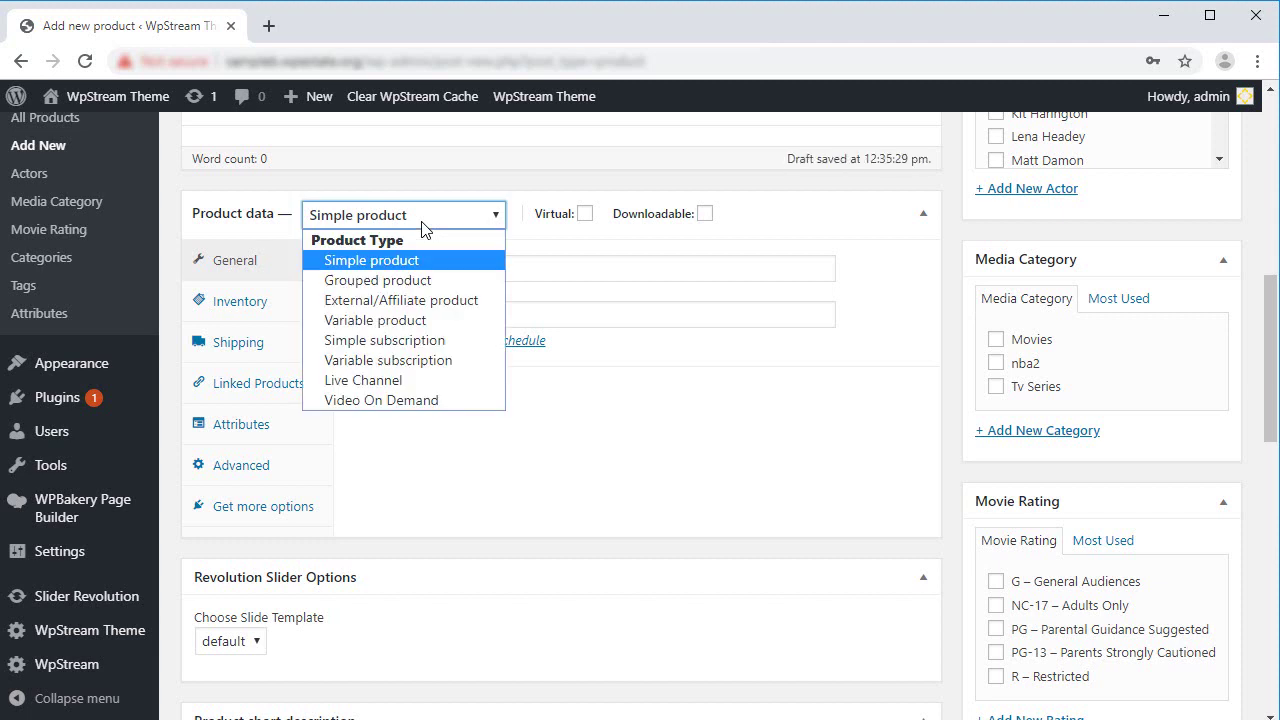
click(422, 340)
click(548, 270)
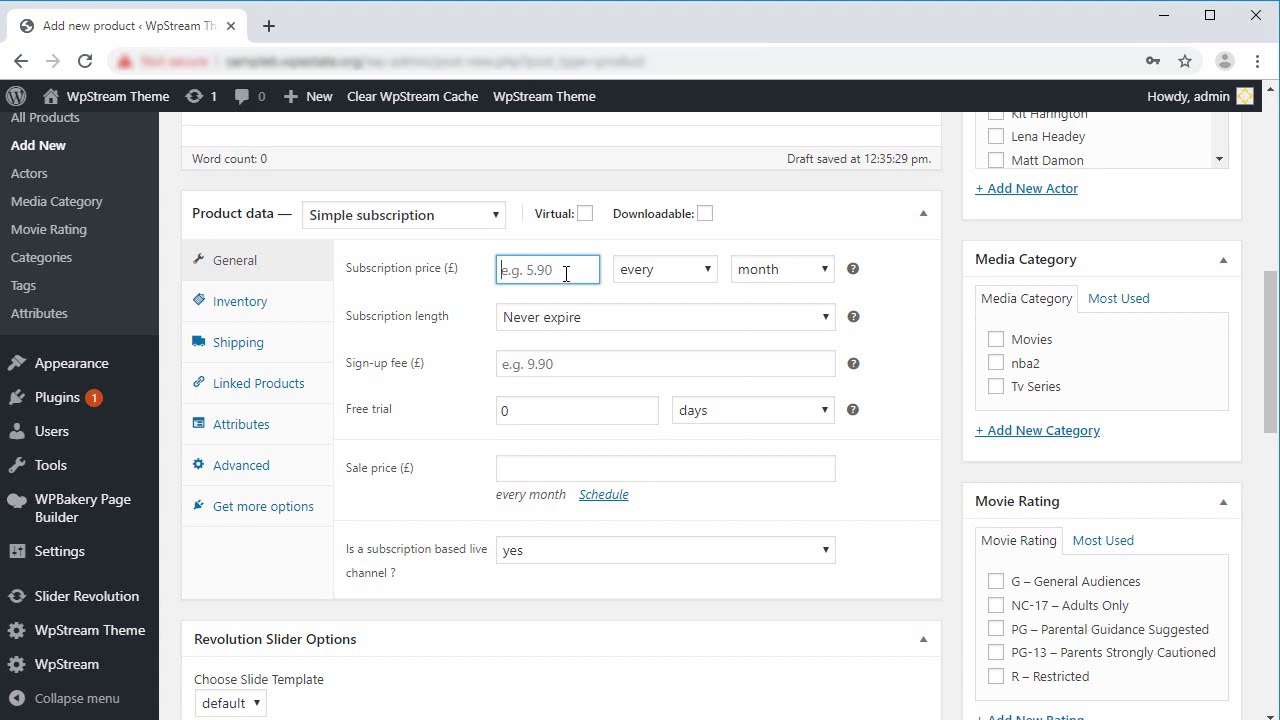
text(10)
click(795, 279)
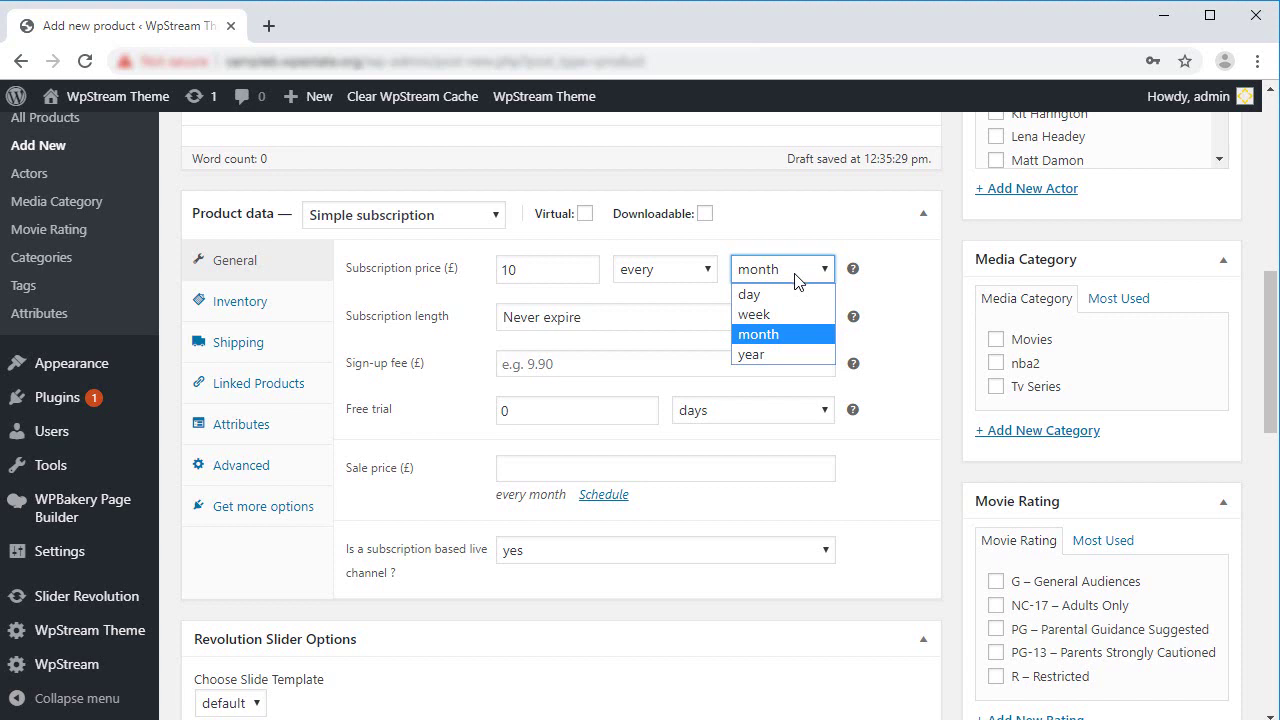
click(788, 311)
click(698, 272)
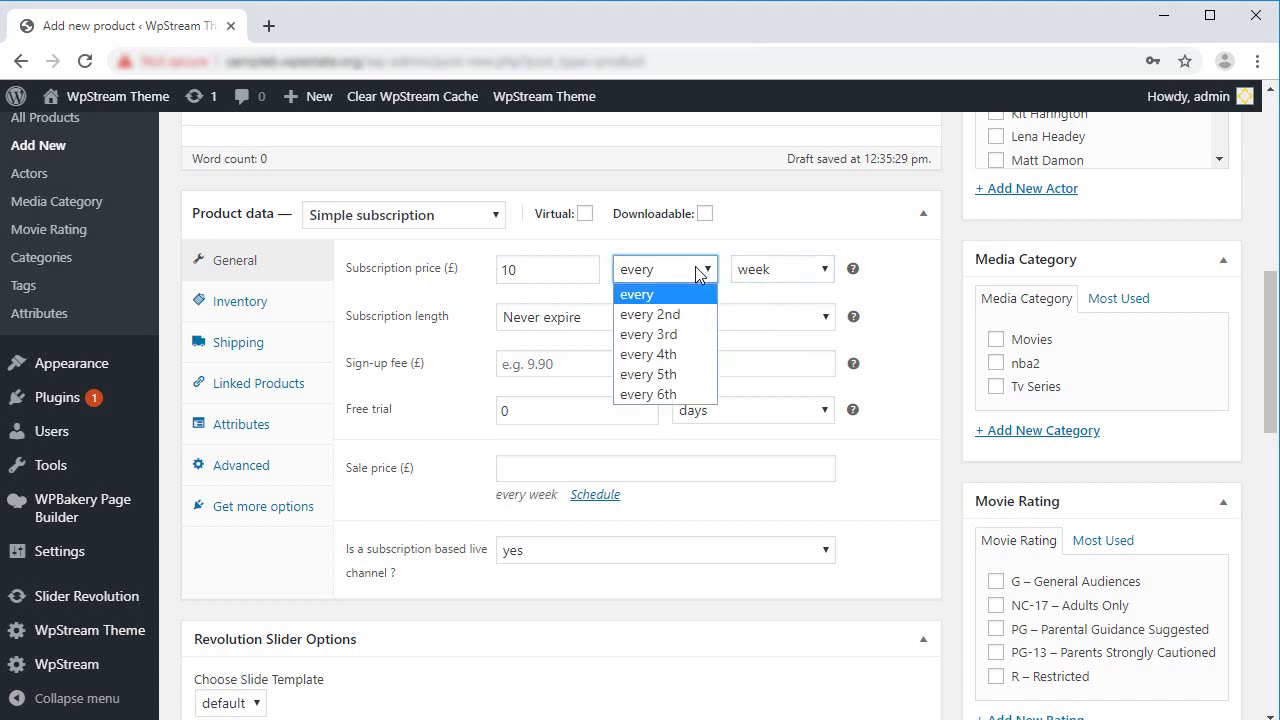
click(660, 294)
Keep the subscription never expiring and set a 3-day free trial.
click(619, 317)
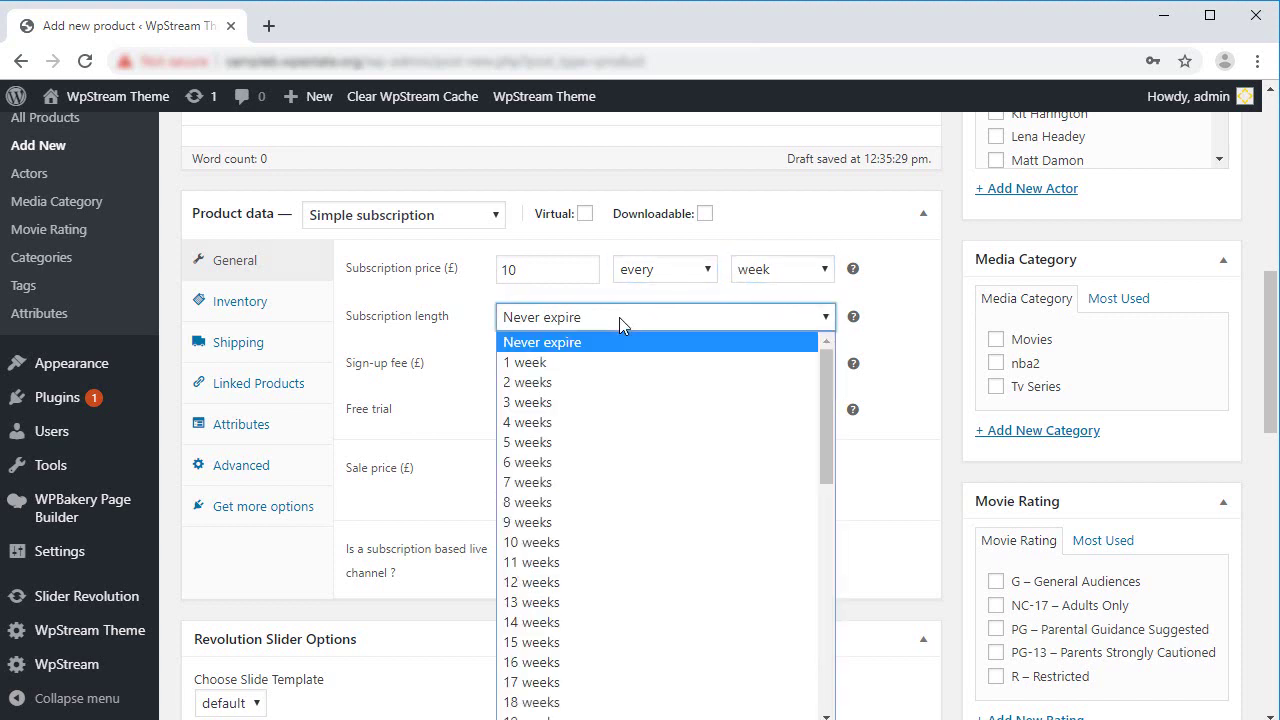
click(619, 317)
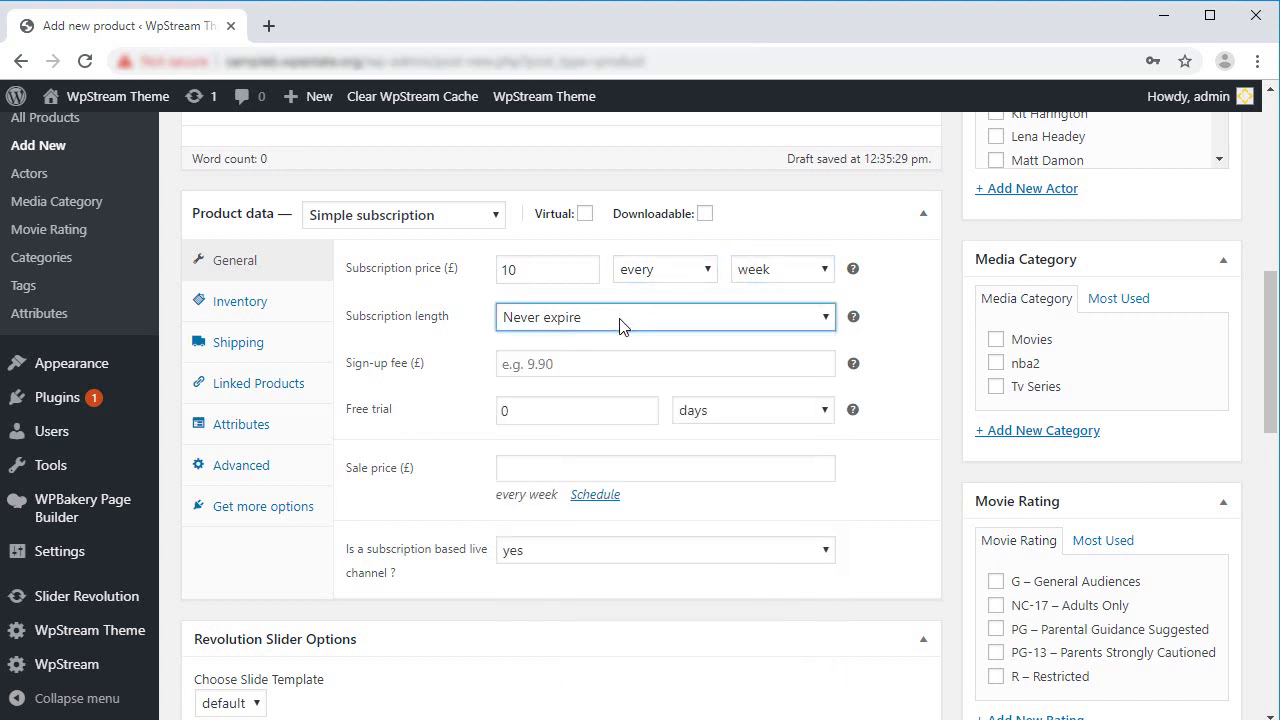
click(565, 411)
double_click(565, 411)
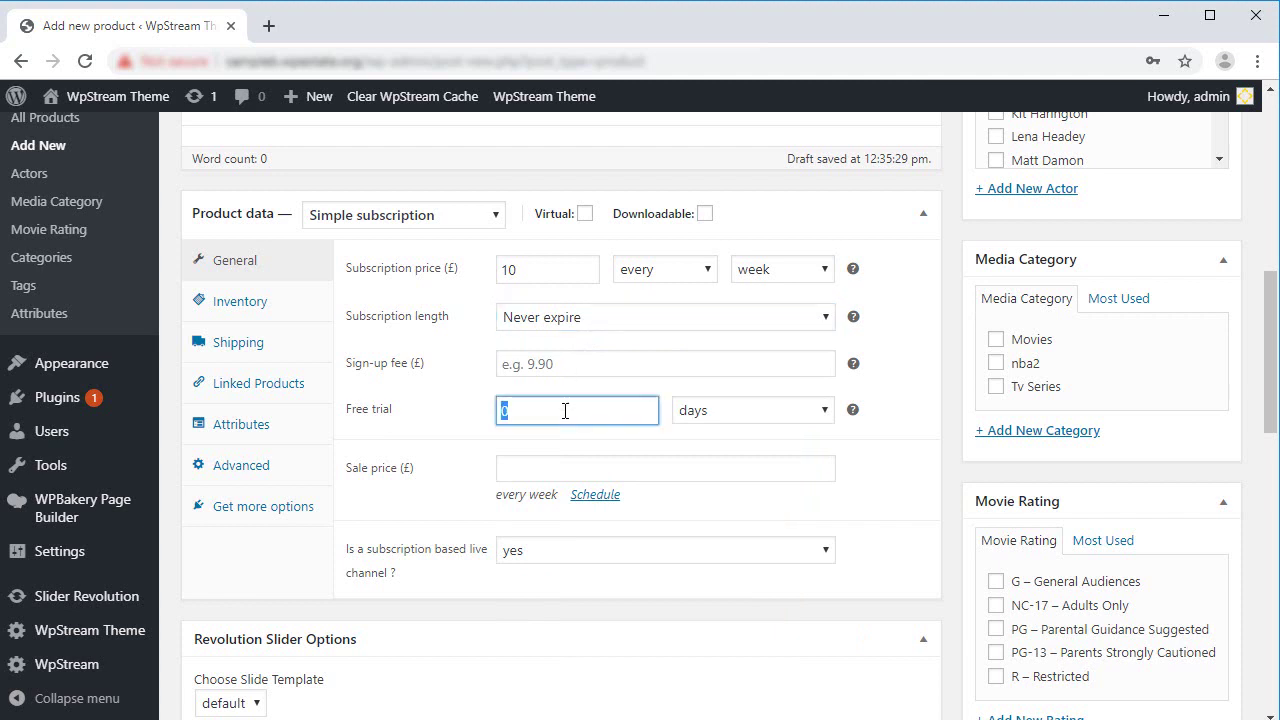
text(3)
click(569, 465)
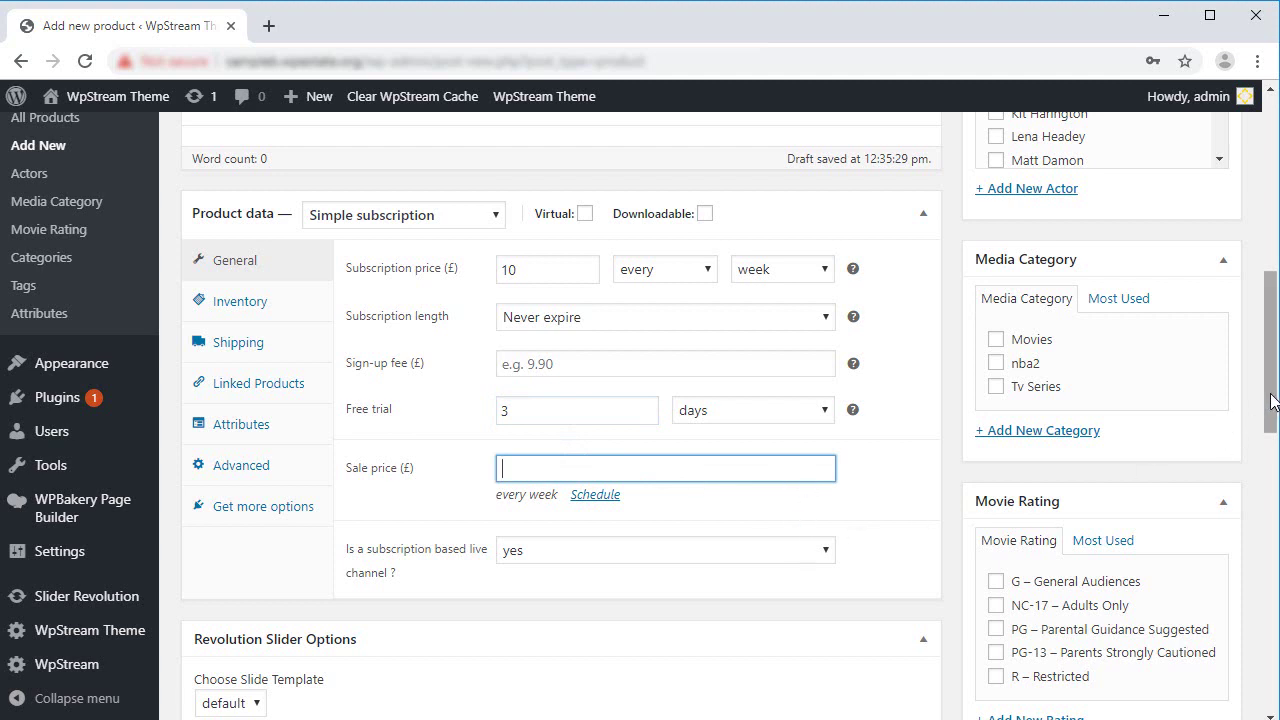
drag(1271, 400, 1238, 258)
Publish Subscription Product and check its £10.00 storefront page in a second tab.
click(1190, 417)
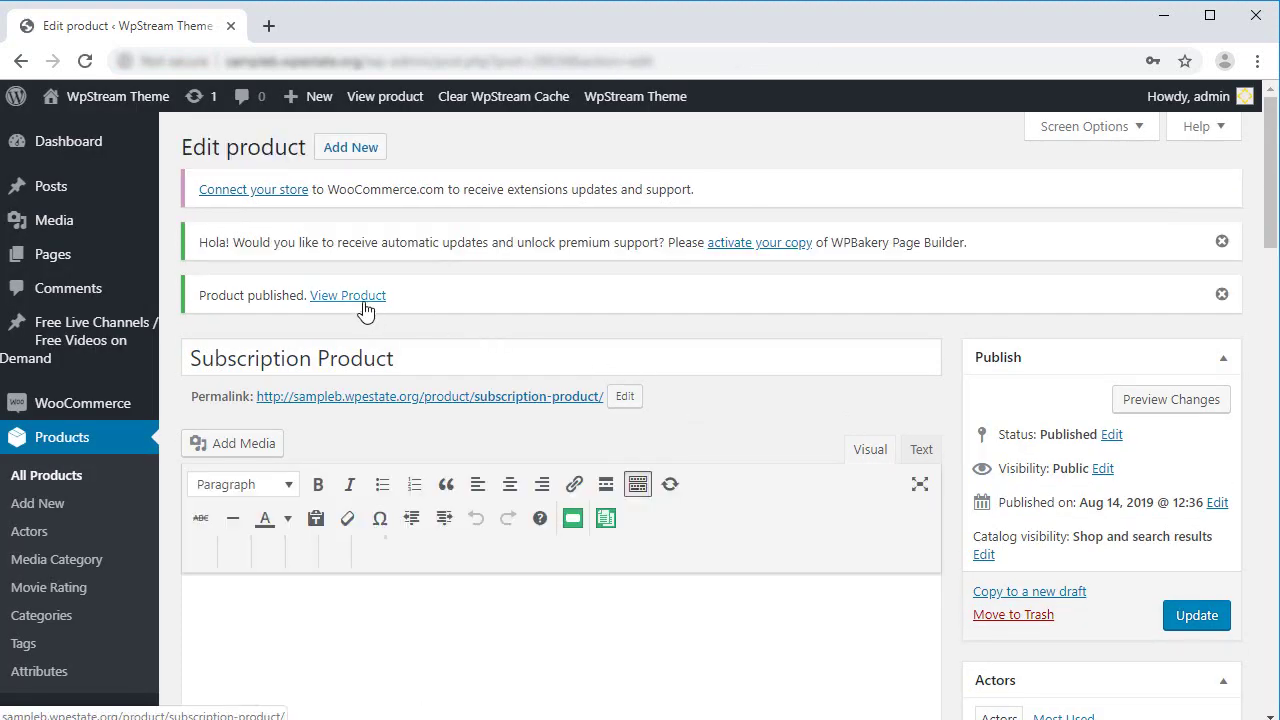
middle_click(360, 300)
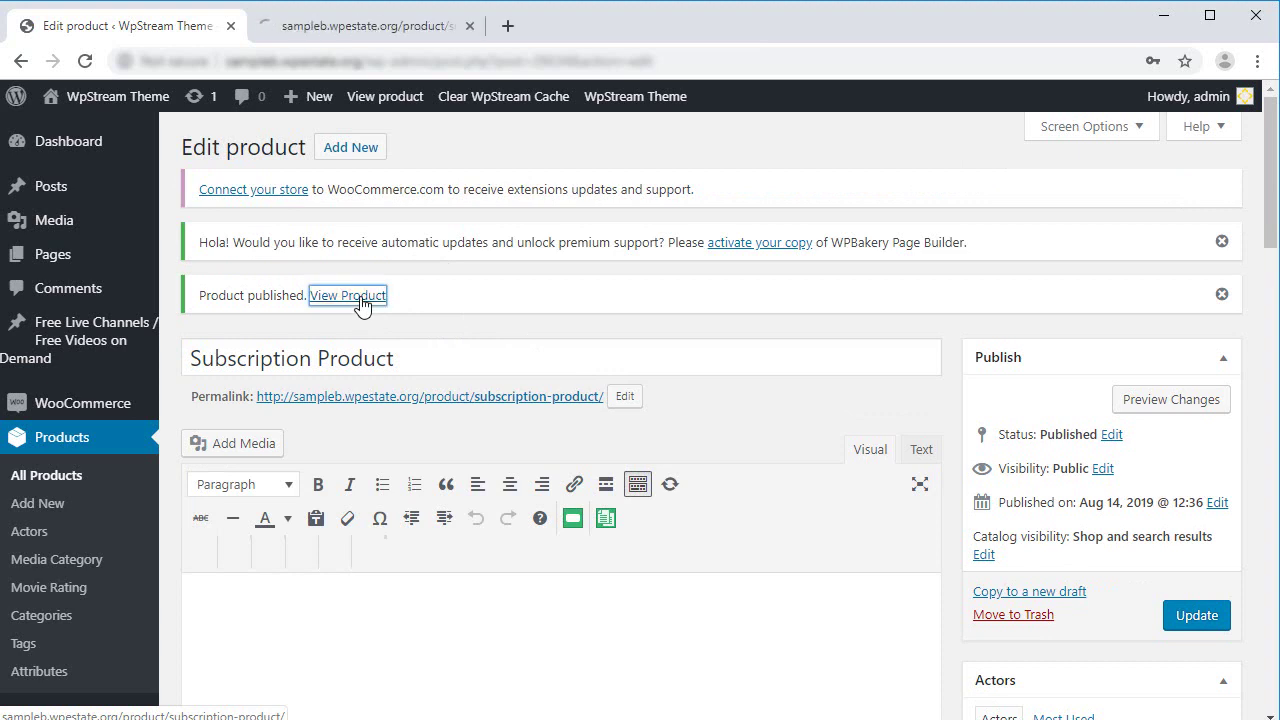
click(361, 27)
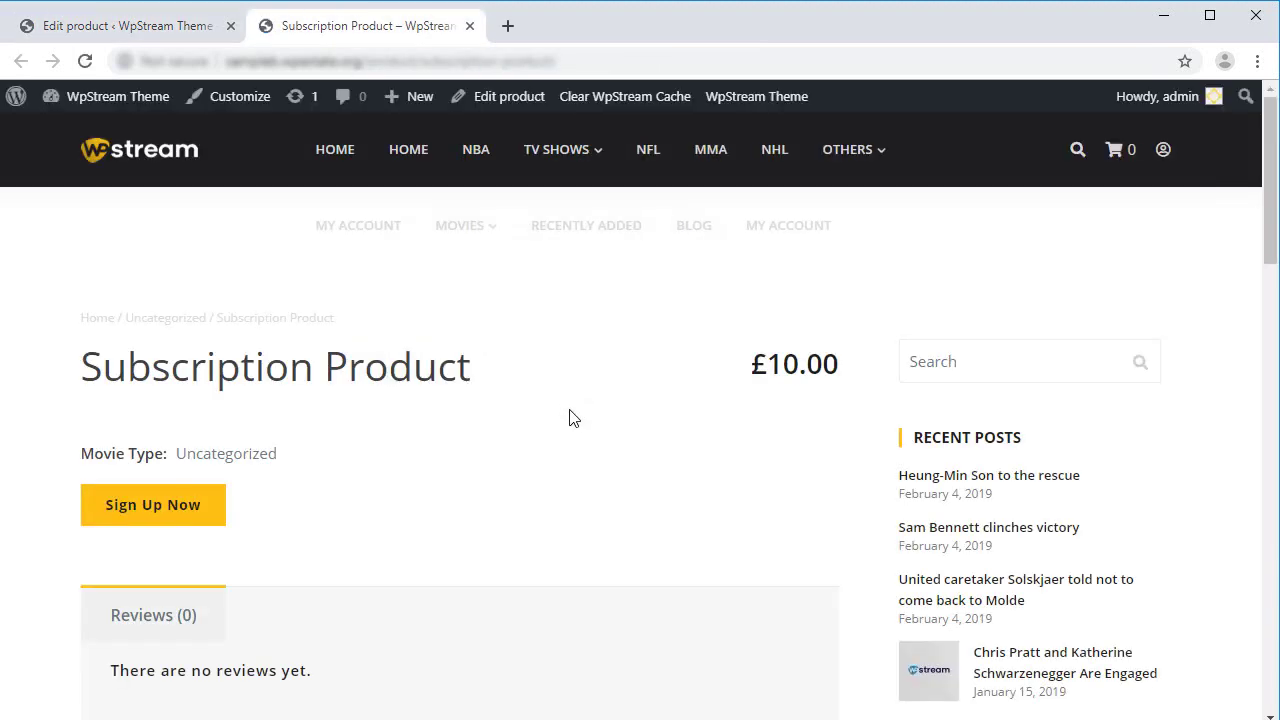
click(200, 25)
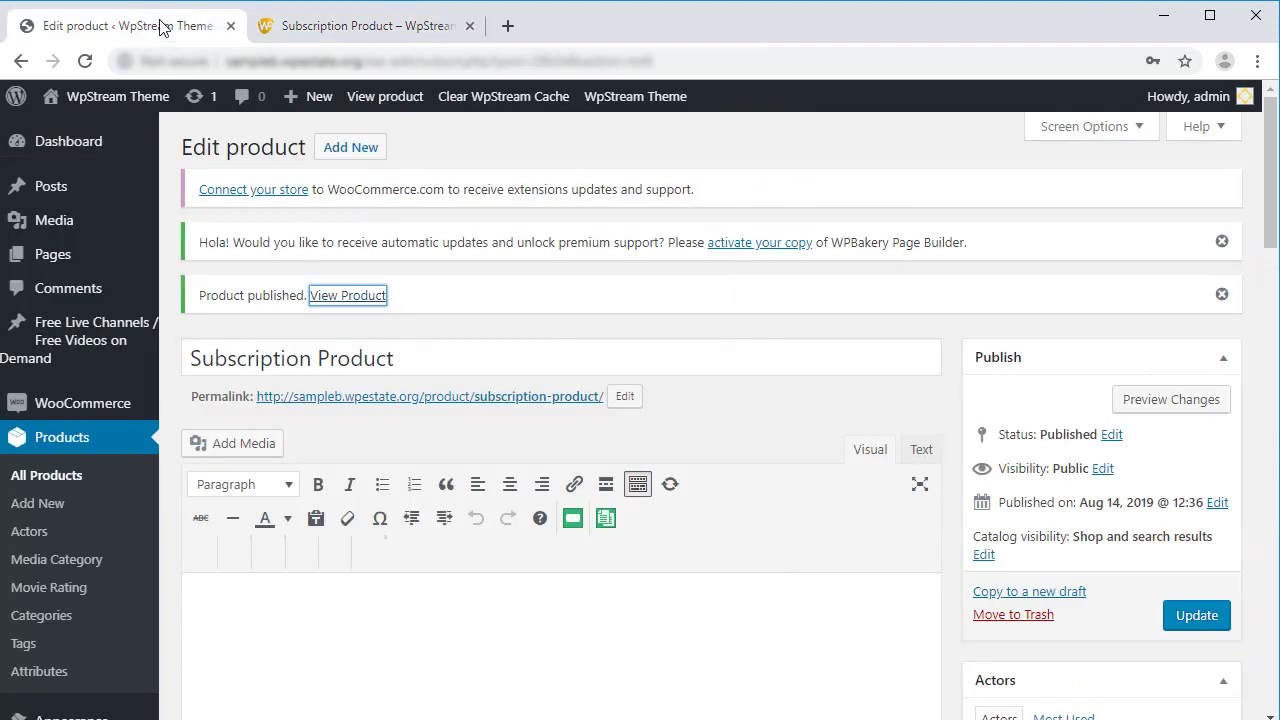
scroll(200, 535, down, 10)
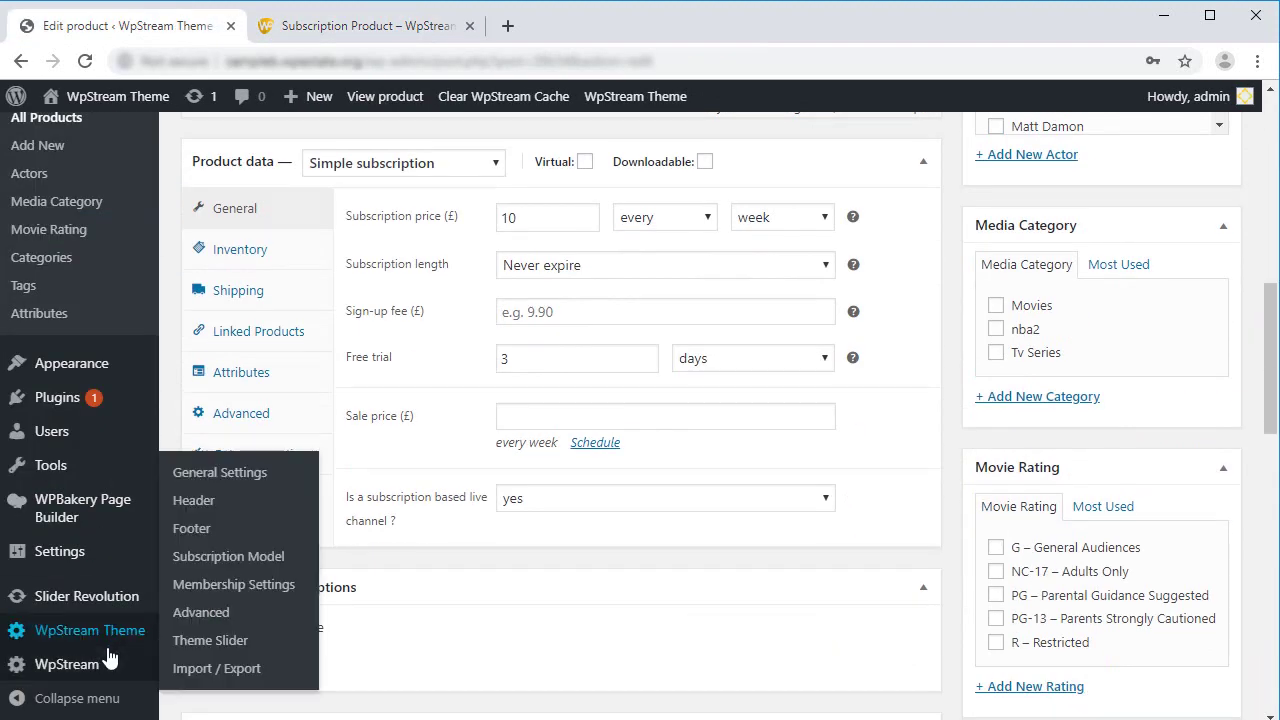
Preview the Subscription Product channel from WpStream Channels, then enable recording and broadcasting.
mouse_move(106, 660)
click(188, 634)
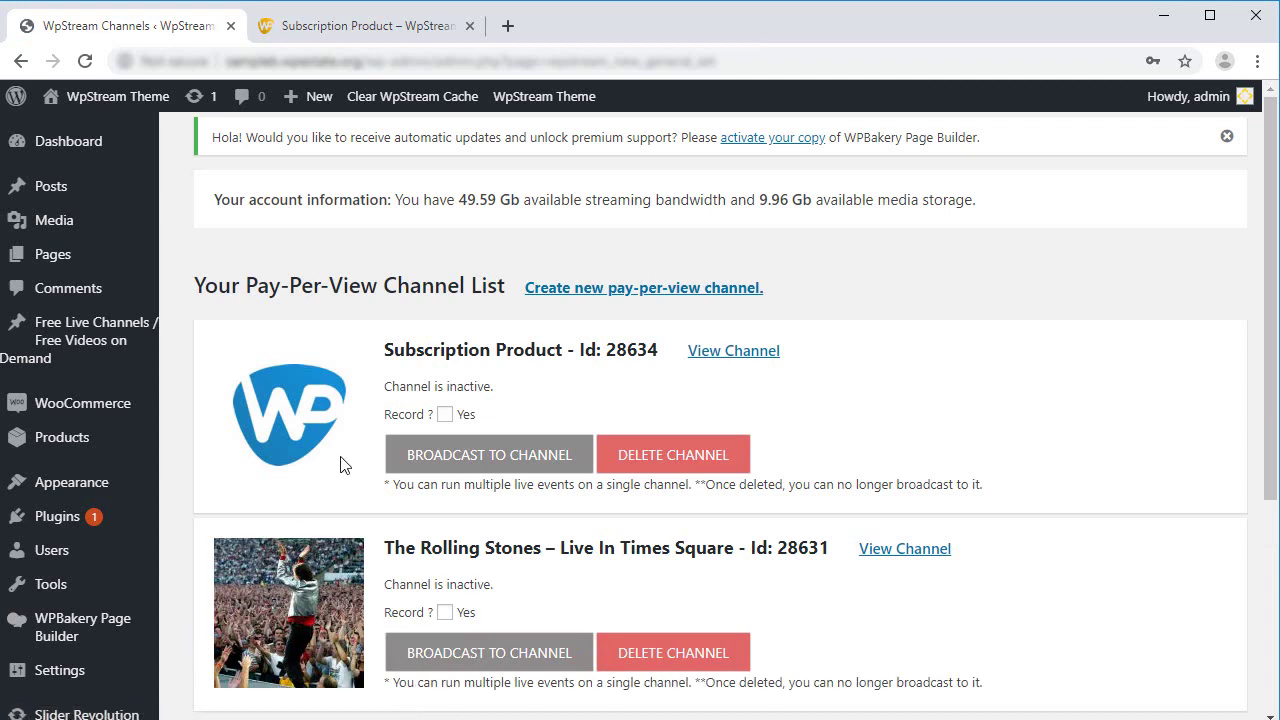
click(722, 351)
click(540, 26)
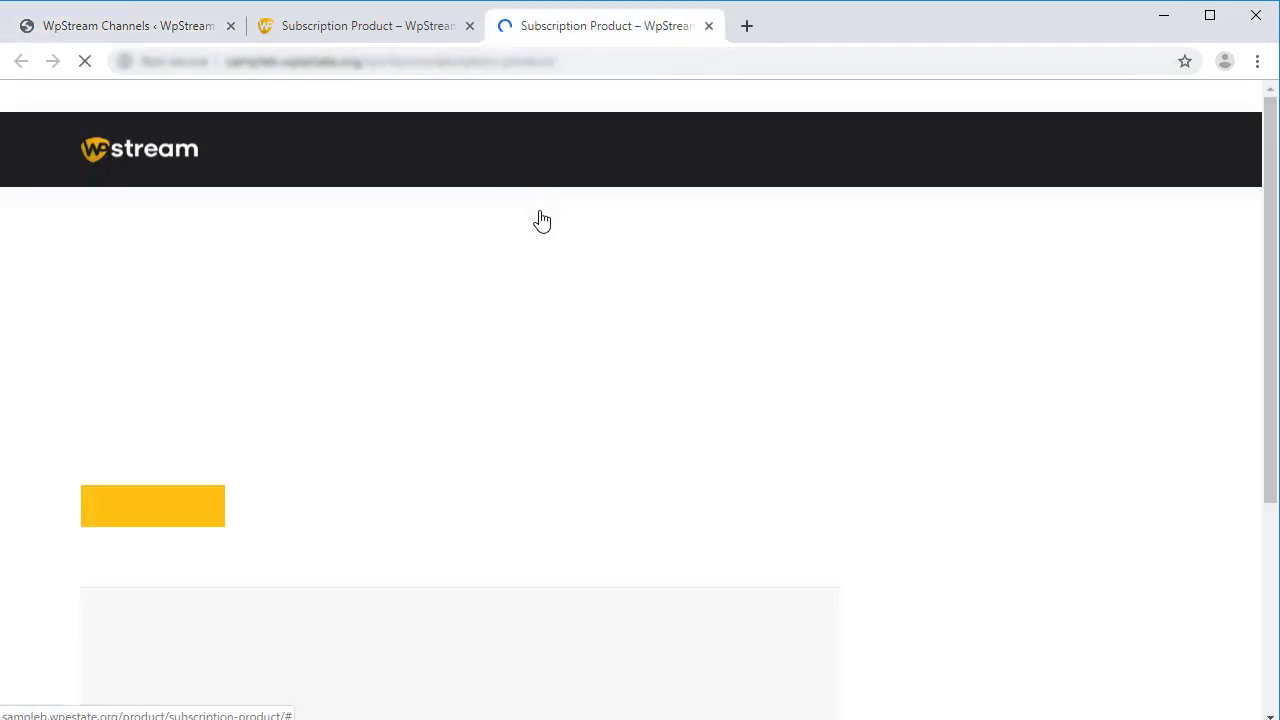
click(195, 30)
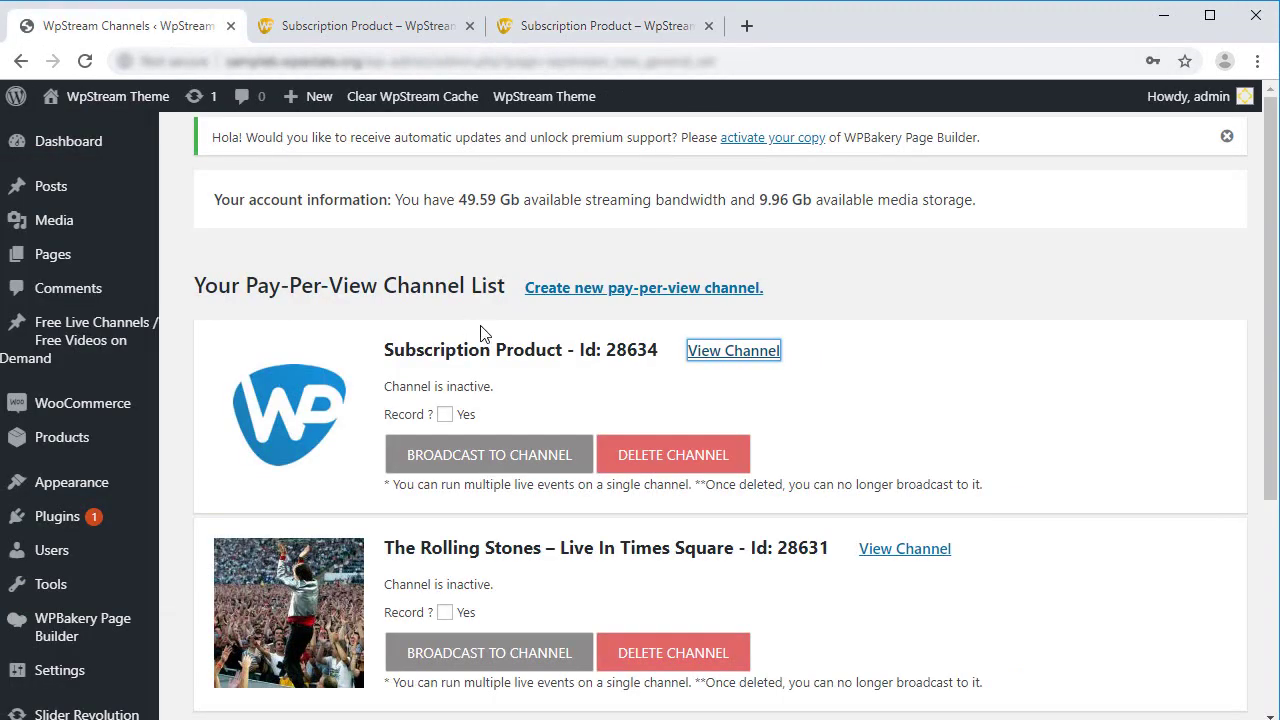
click(445, 414)
click(497, 452)
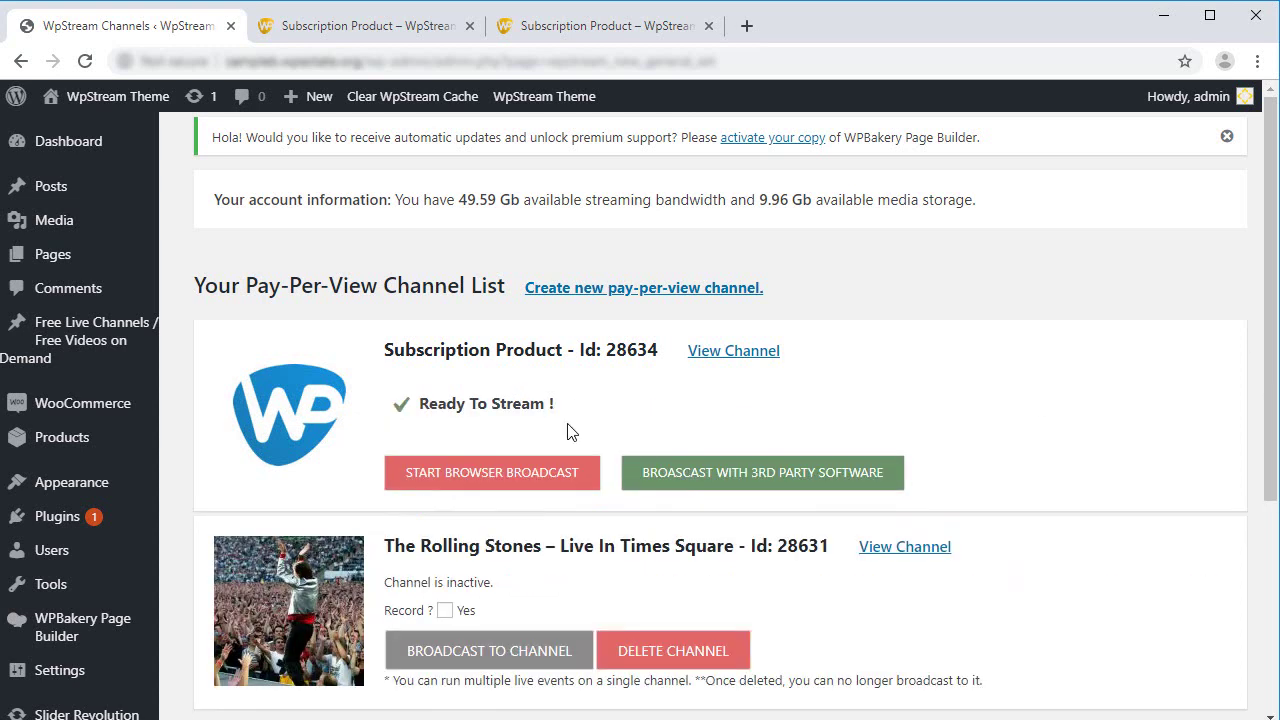
Show the RTMP URL and stream key for third-party software and scroll to the OBS example.
click(688, 476)
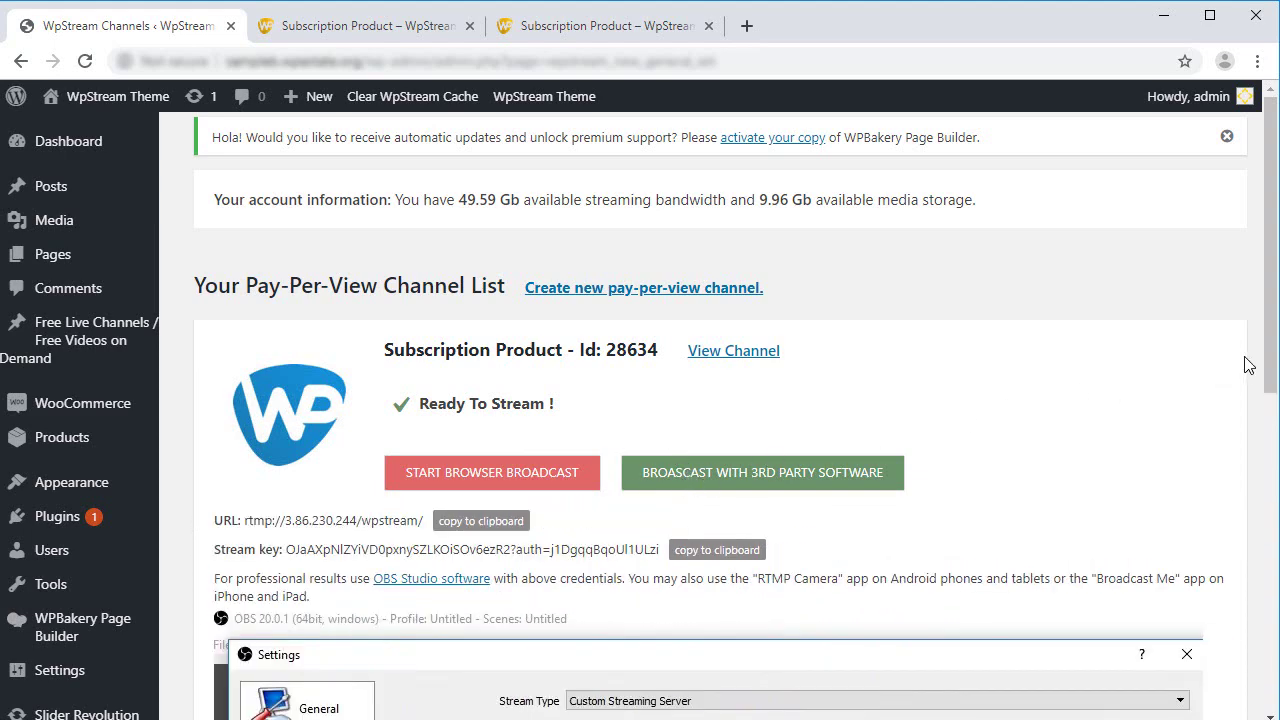
drag(1266, 366, 1265, 421)
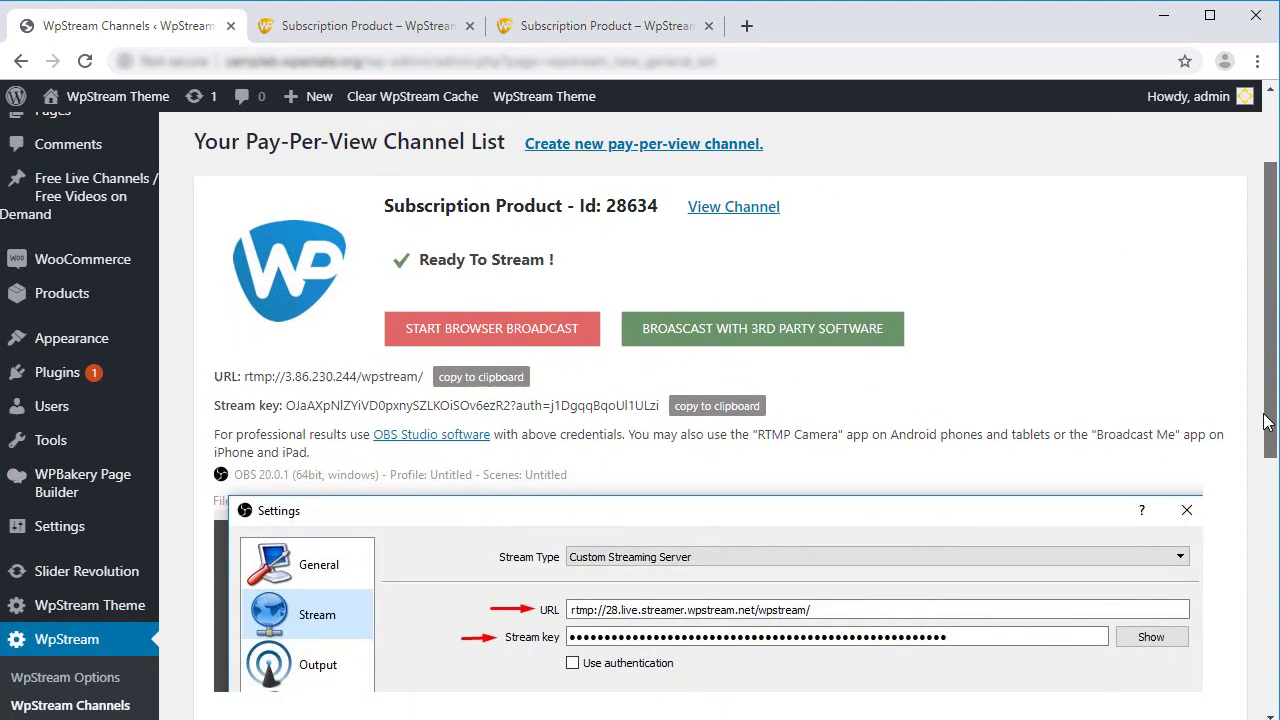